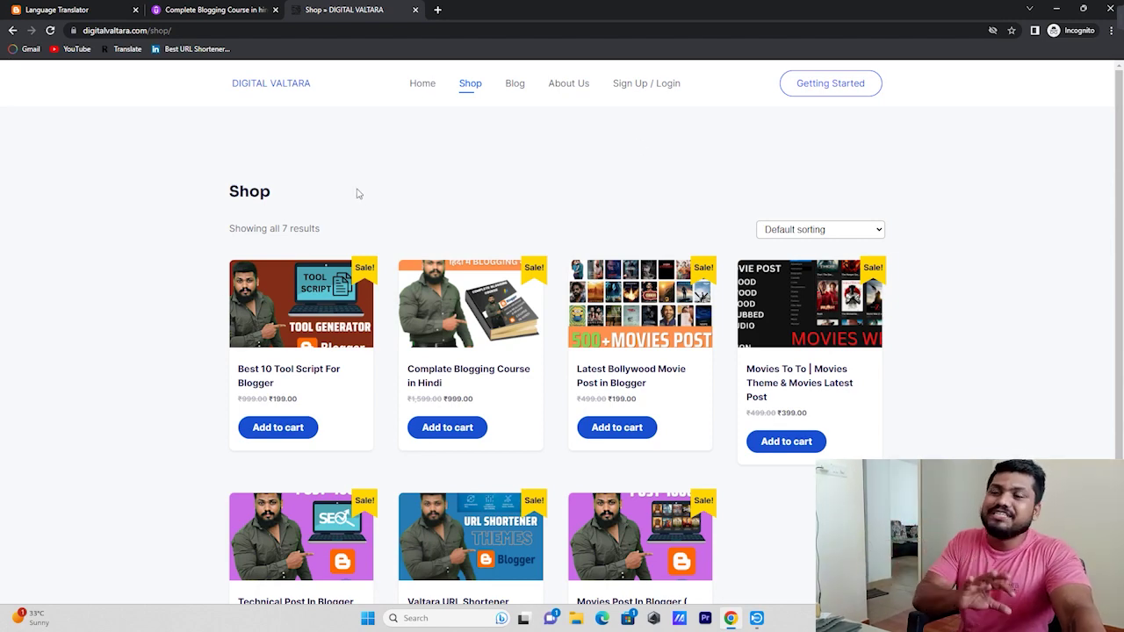
pyautogui.scroll(-1, 993, 389)
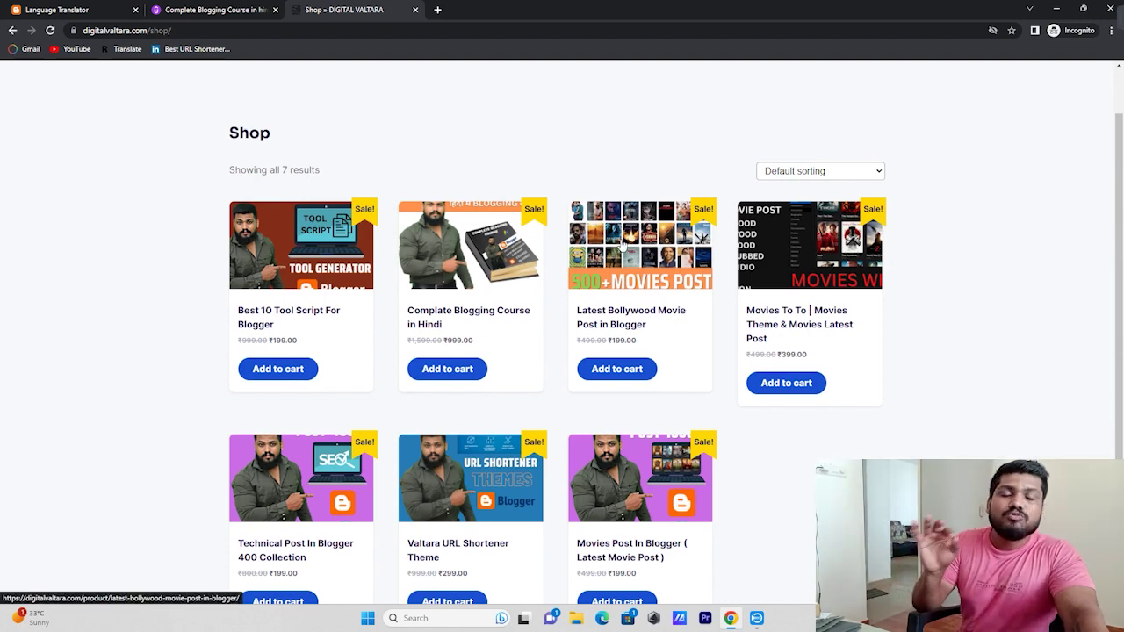
pyautogui.scroll(-1, 622, 246)
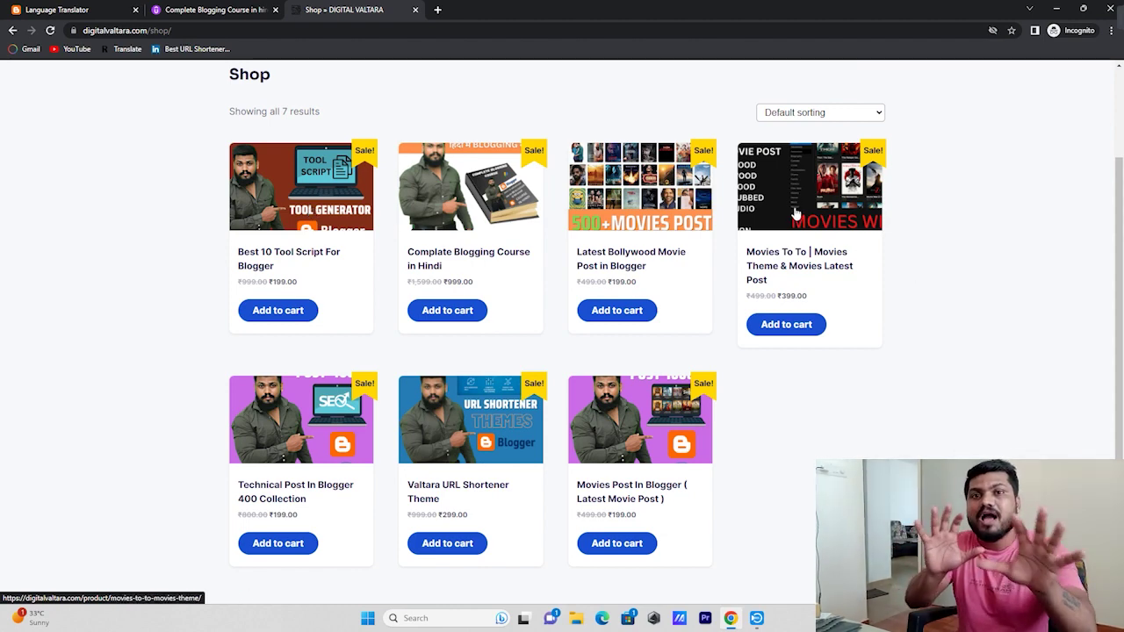
pyautogui.scroll(-1, 644, 325)
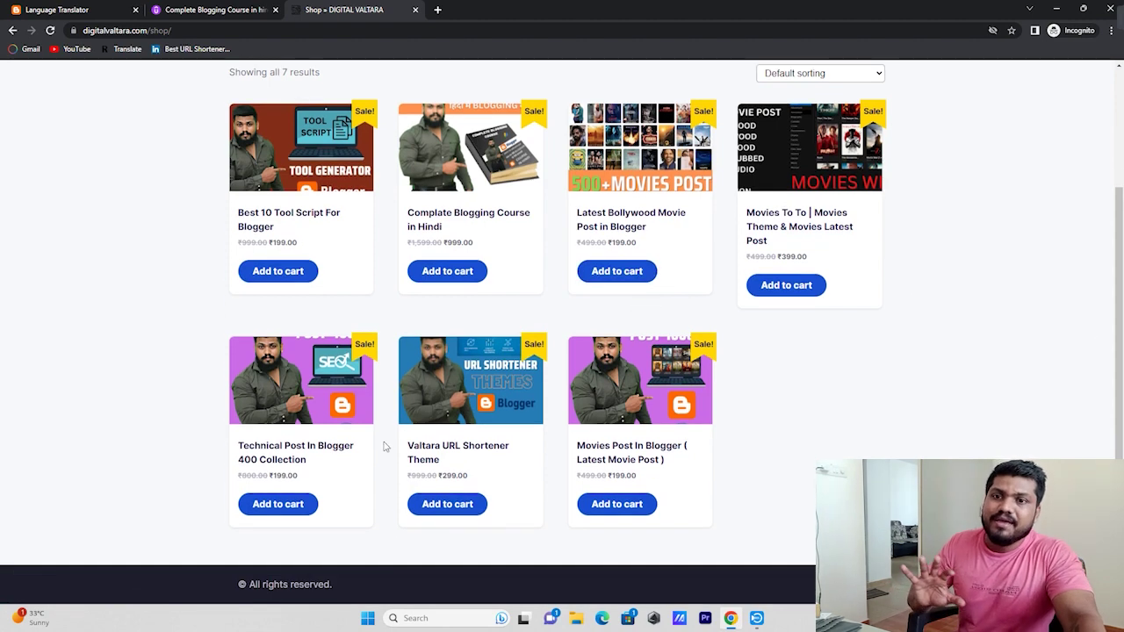
pyautogui.scroll(2, 787, 443)
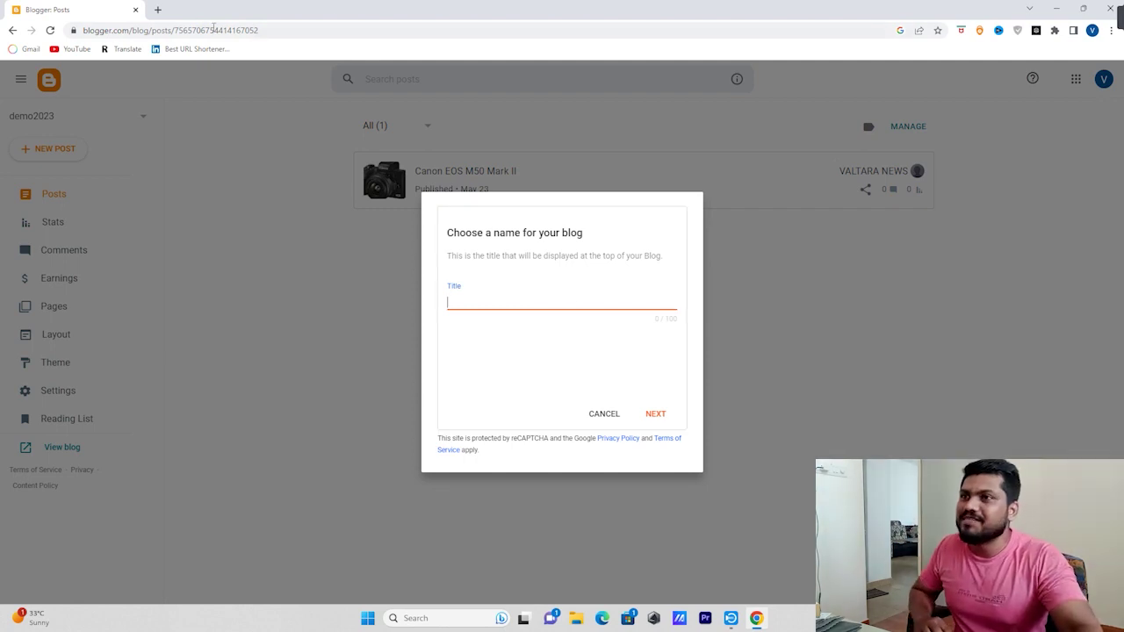
# Search Google for "blogger" in a new tab and open the Blogger.com site from the results
pyautogui.click(158, 9)
pyautogui.click(503, 246)
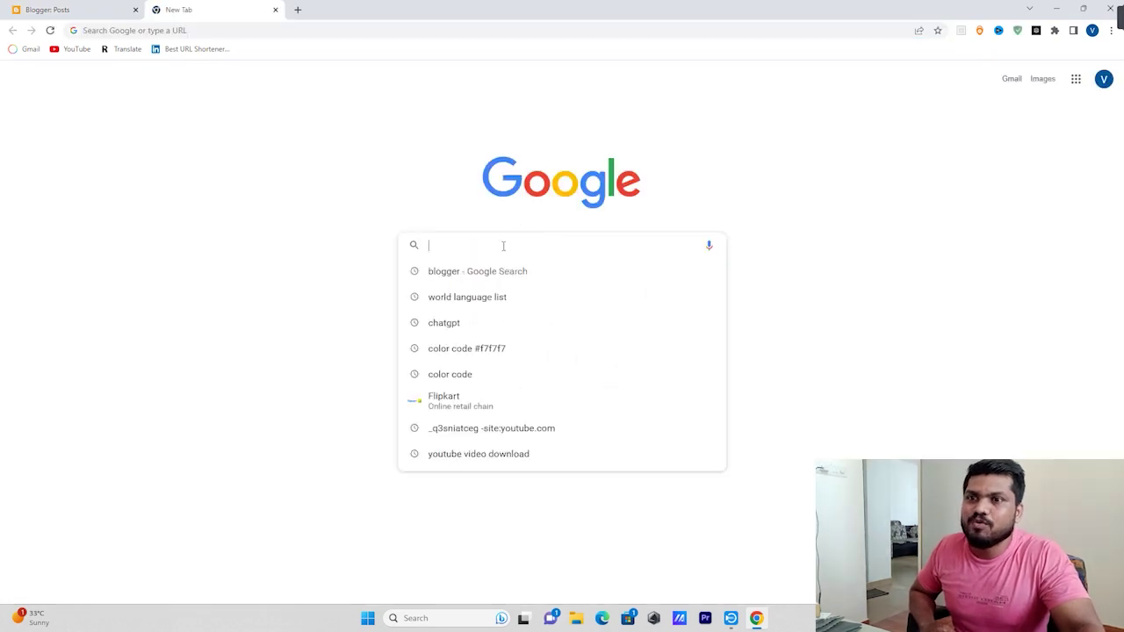
pyautogui.click(446, 271)
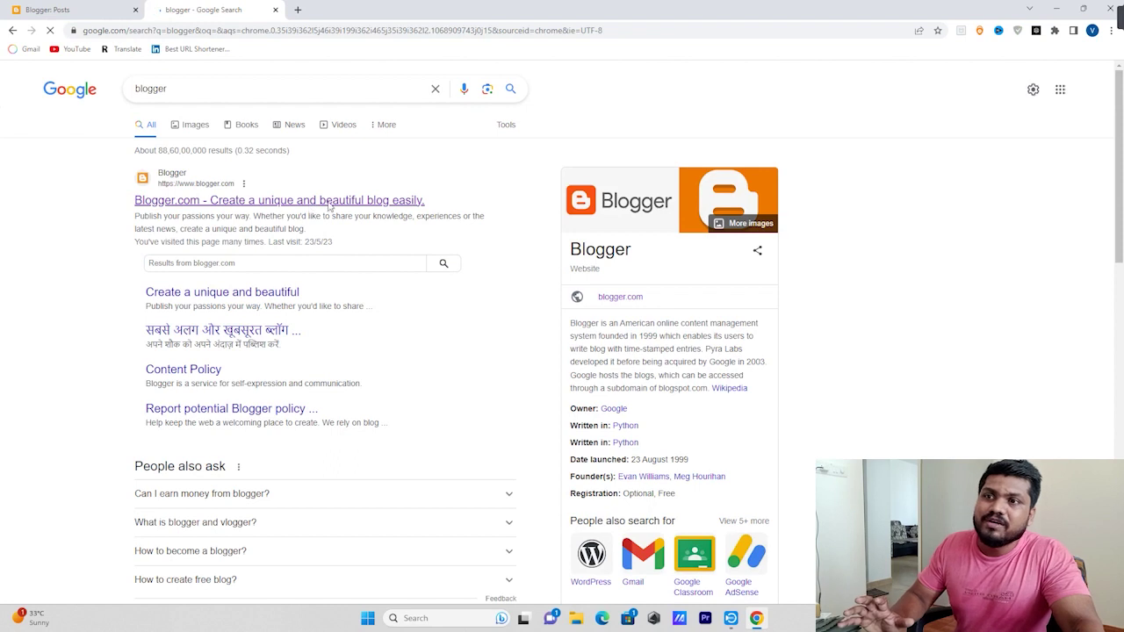
pyautogui.click(328, 204)
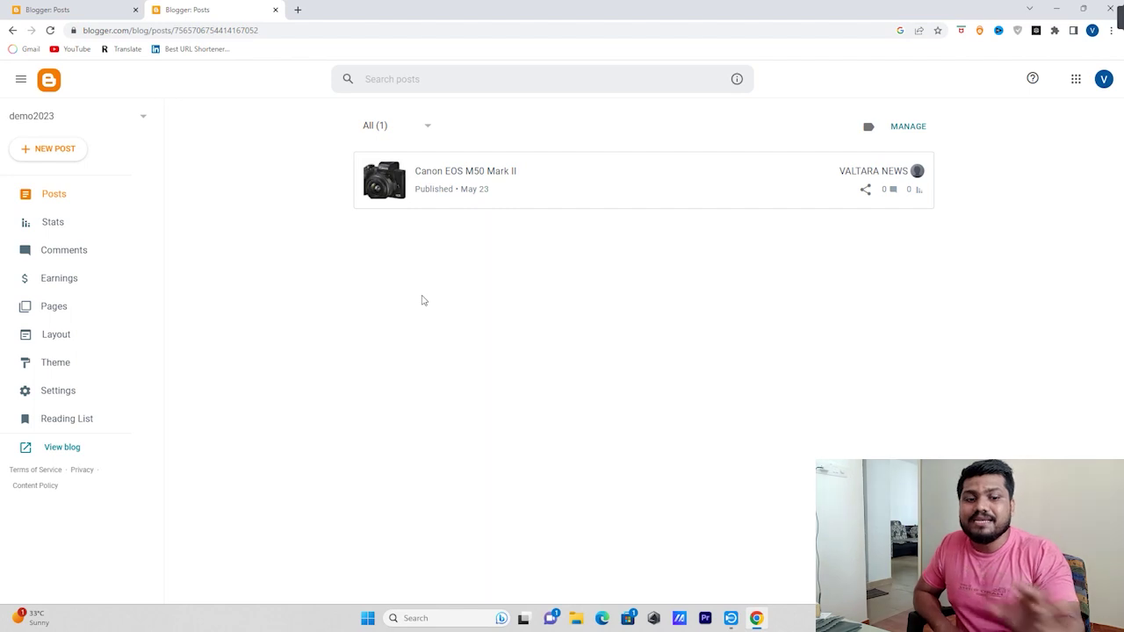
# Start creating a new blog from the list of blogs and close the other Blogger tab
pyautogui.click(143, 116)
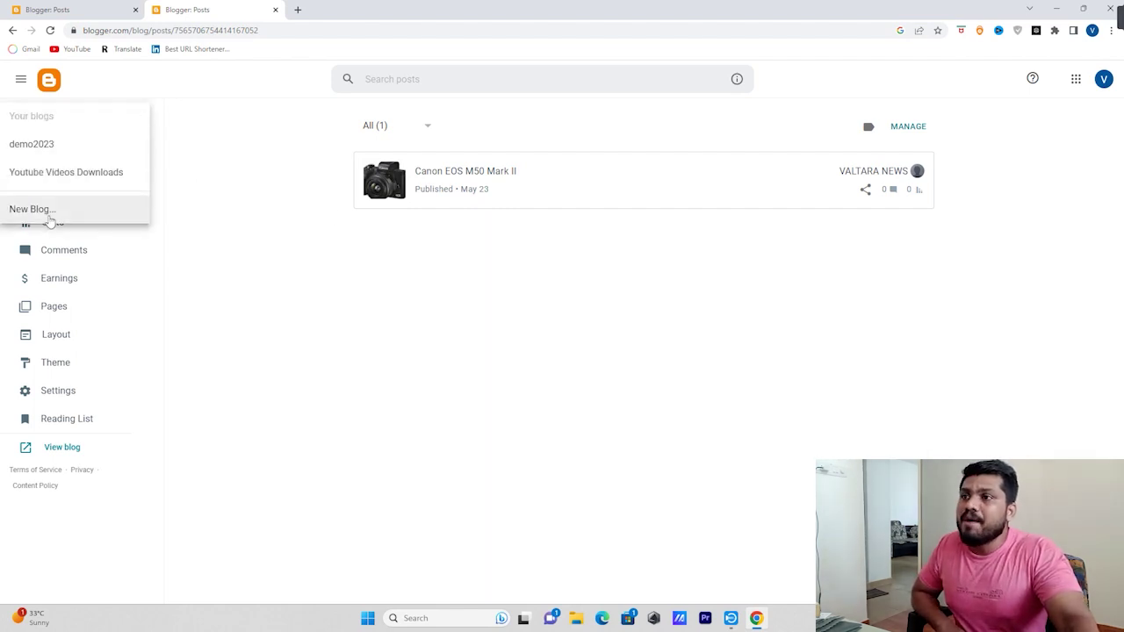
pyautogui.click(35, 210)
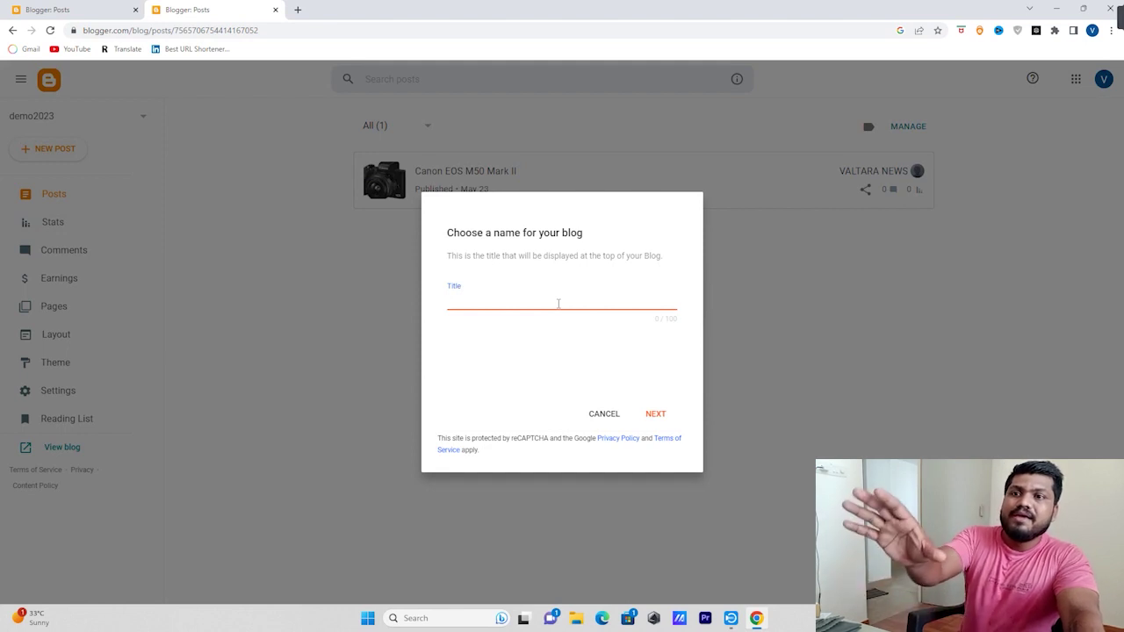
pyautogui.click(135, 11)
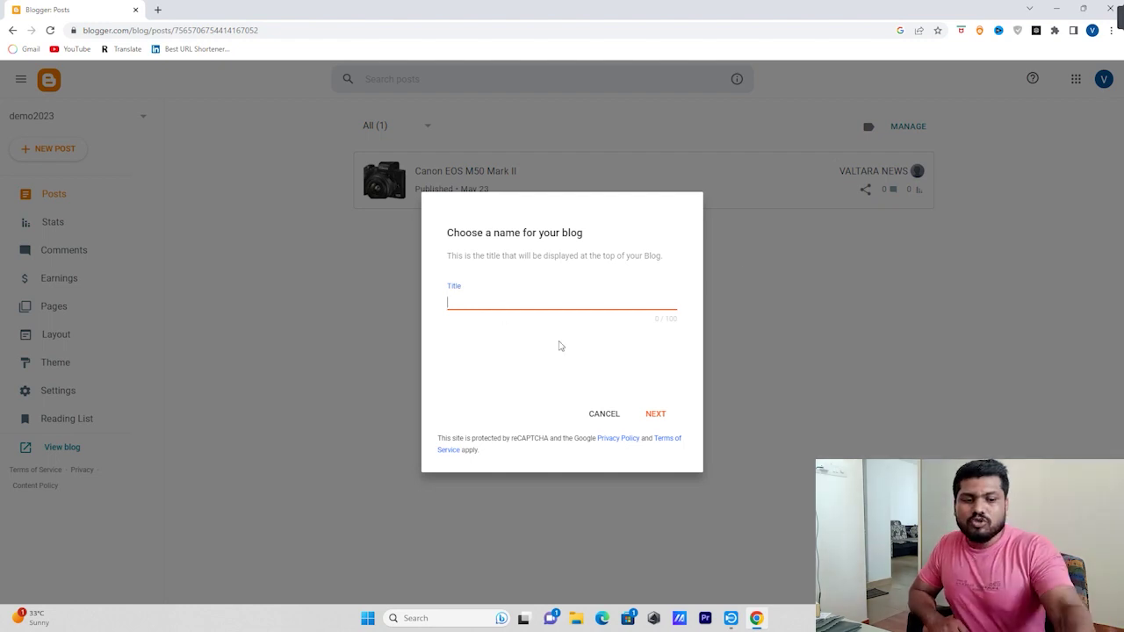
# Search Google for "all language translator" in a new tab and look over the results
pyautogui.click(158, 10)
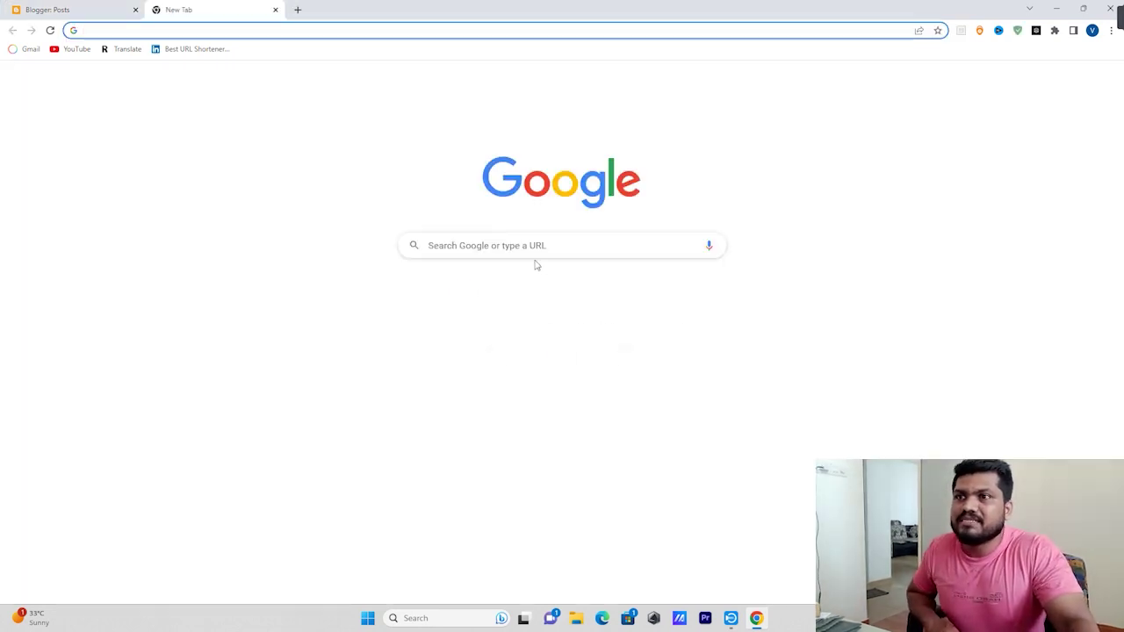
pyautogui.write('all lag')
pyautogui.click(140, 97)
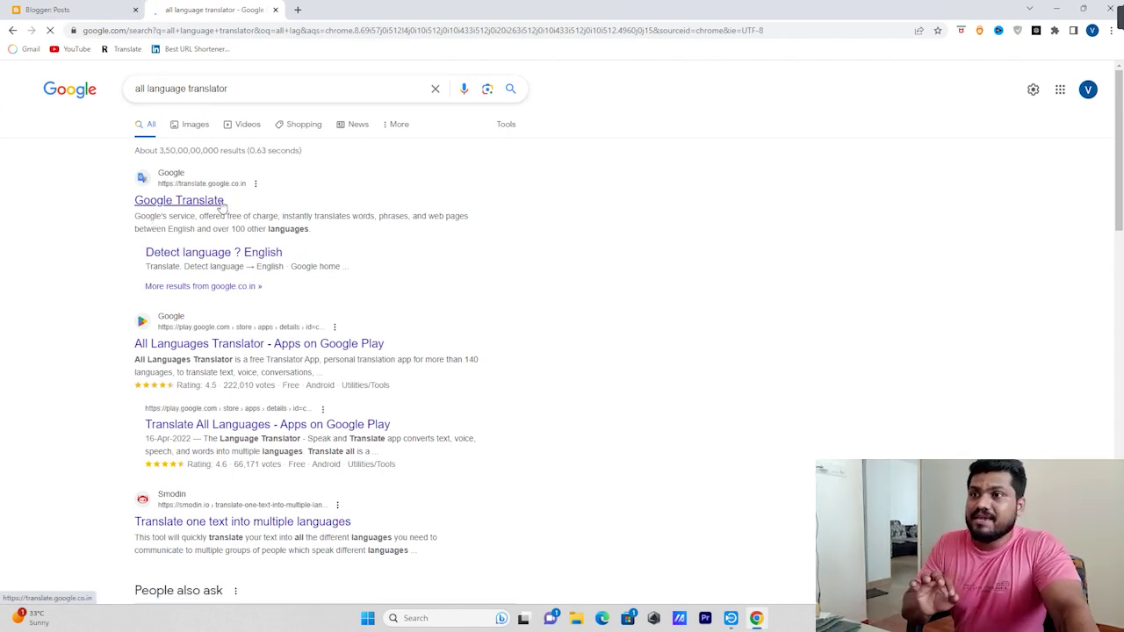
pyautogui.scroll(-1, 53, 329)
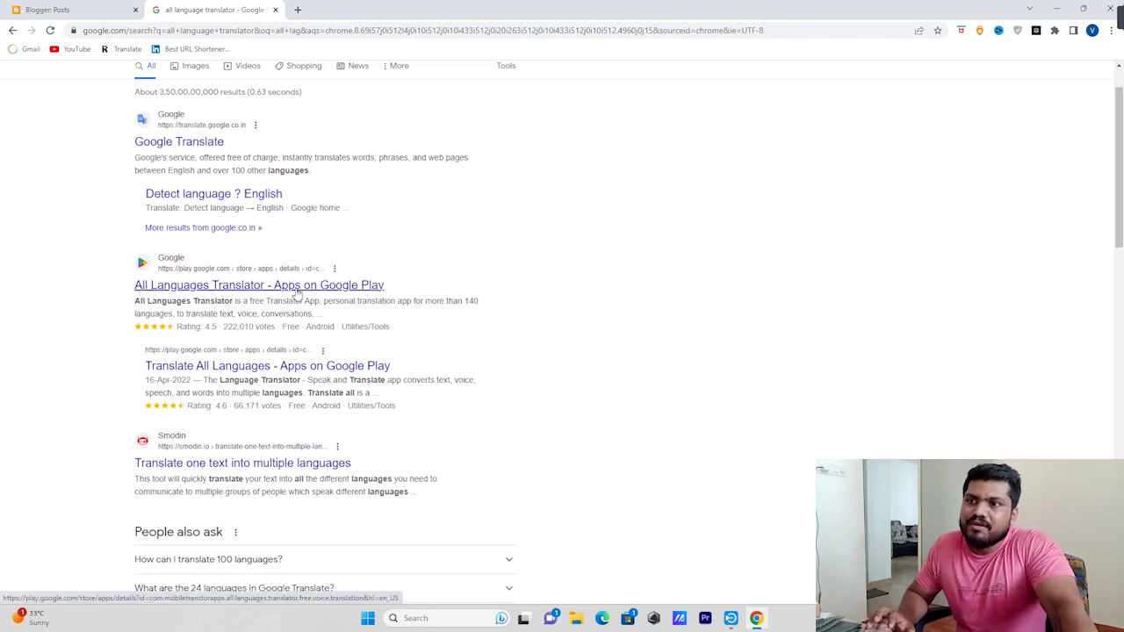
pyautogui.scroll(-2, 527, 384)
pyautogui.scroll(3, 113, 198)
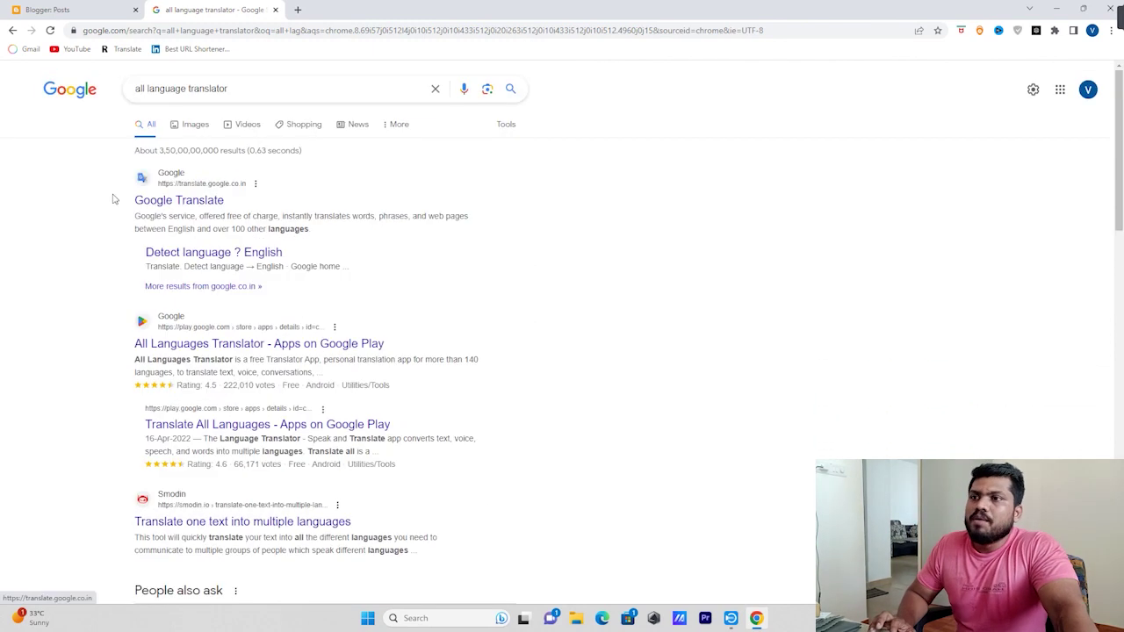
# Copy the search phrase "all language translator" from the Google search field
pyautogui.tripleClick(264, 89)
pyautogui.rightClick(176, 90)
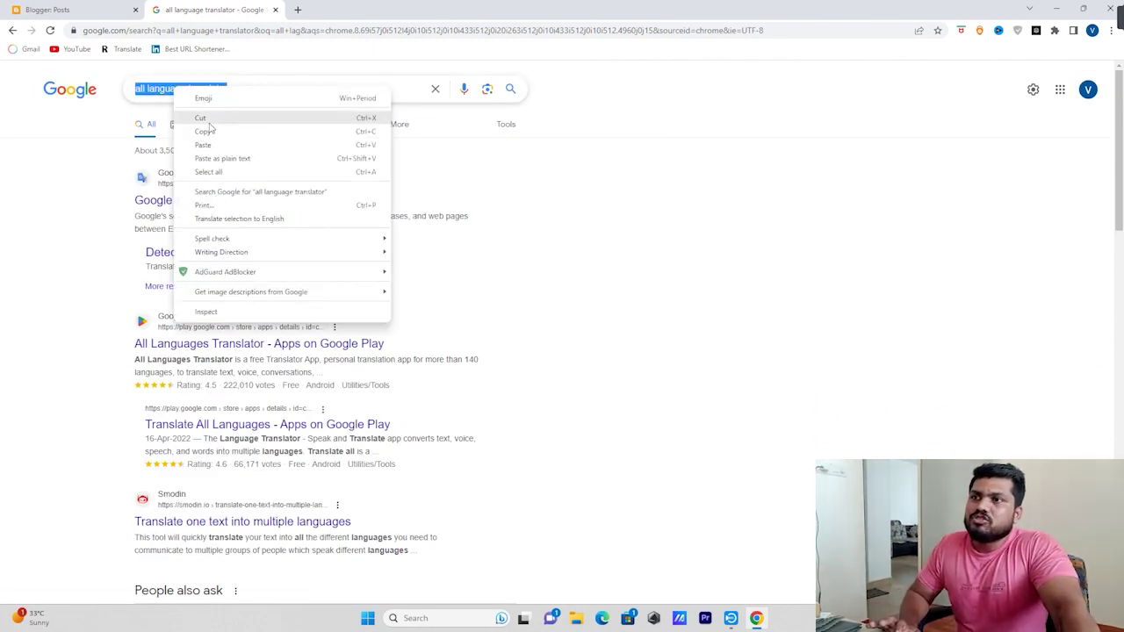
pyautogui.click(206, 132)
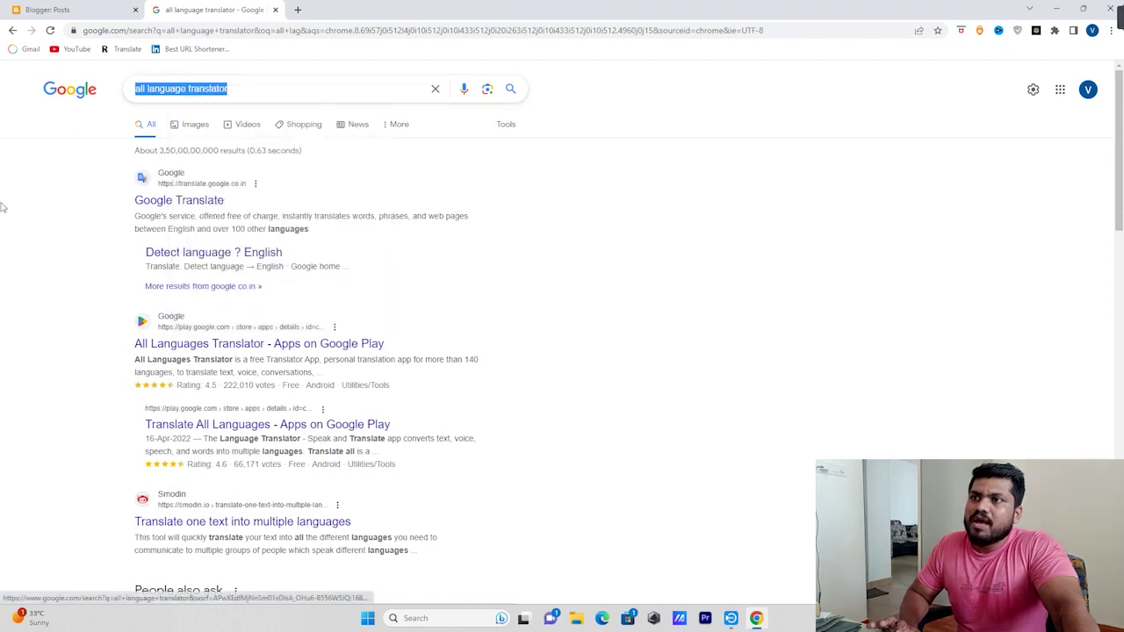
# Search Google for "chatgpt" in another new tab and open OpenAI's "Introducing ChatGPT" page
pyautogui.click(297, 10)
pyautogui.click(486, 250)
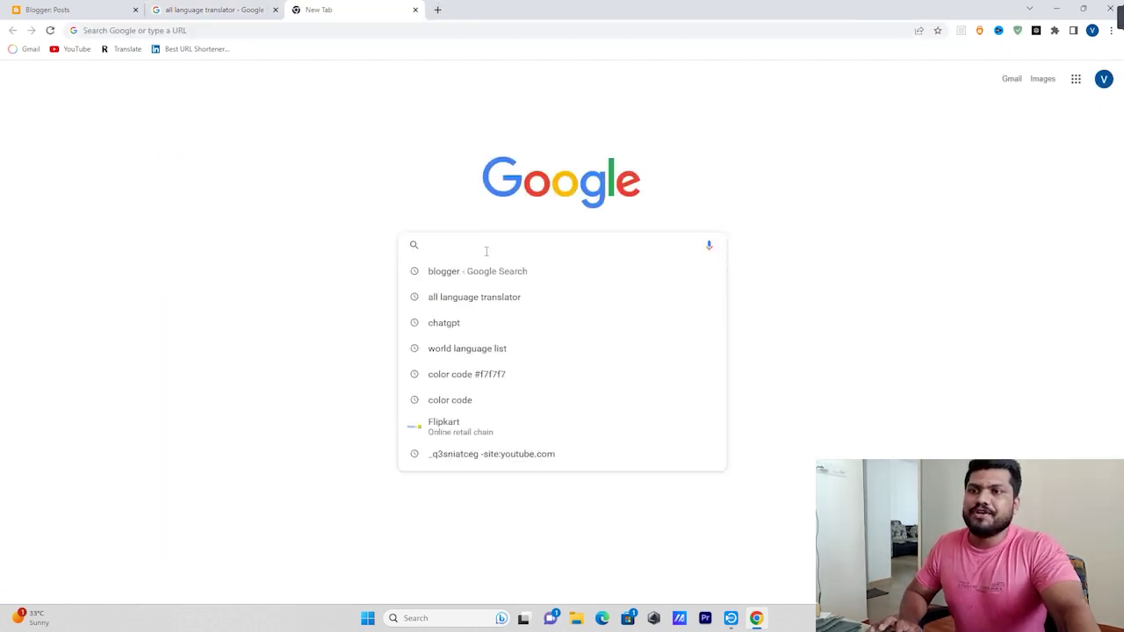
pyautogui.write('chat')
pyautogui.click(466, 271)
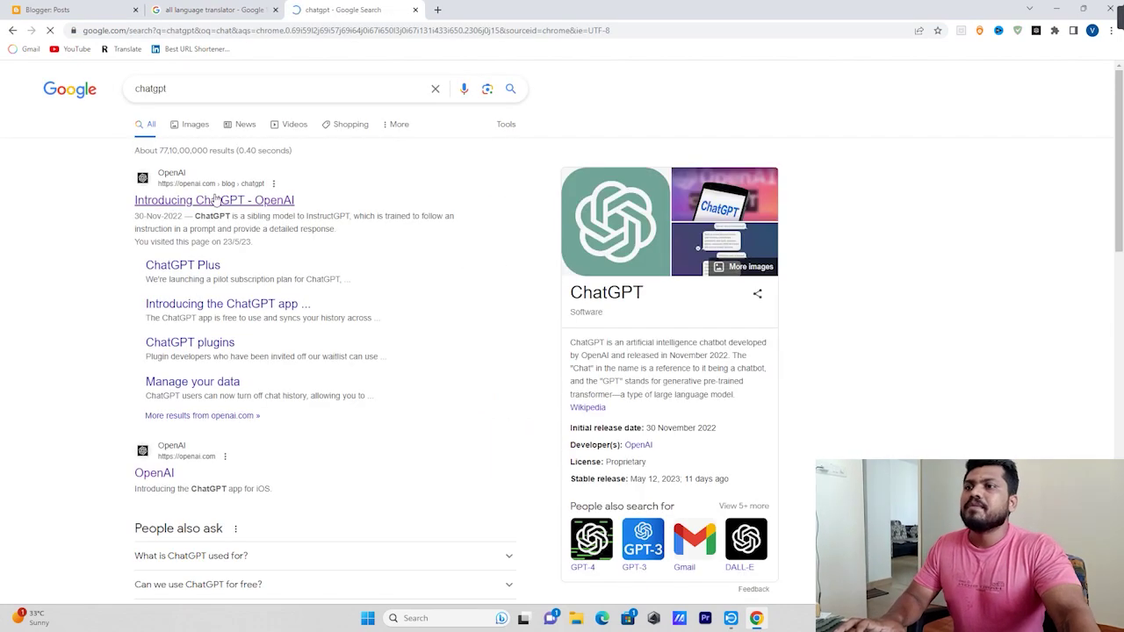
pyautogui.click(215, 200)
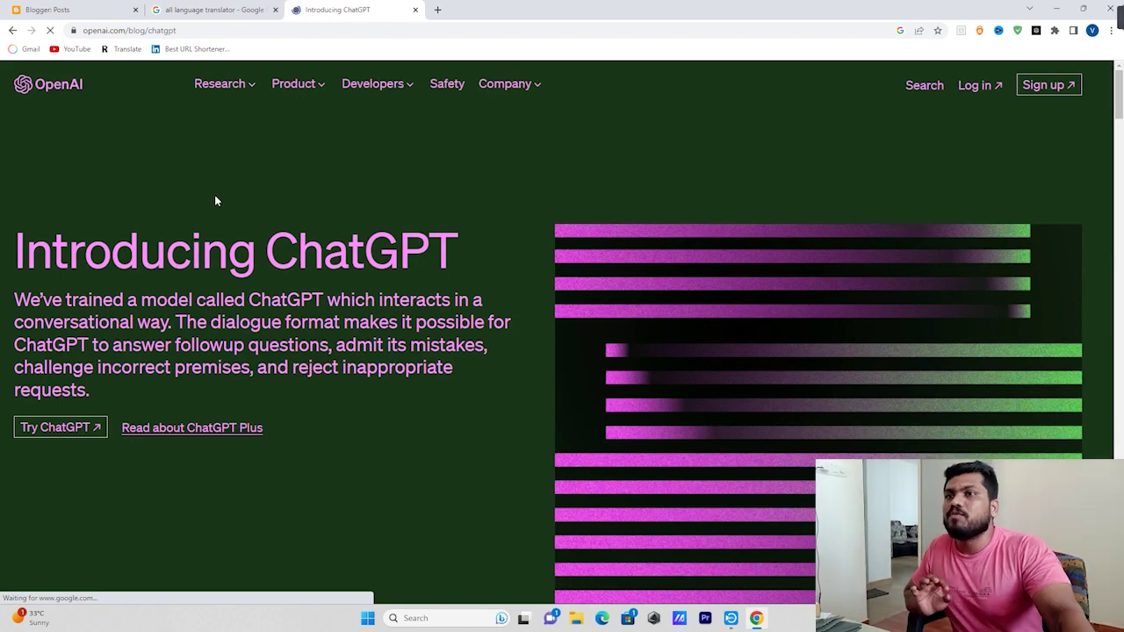
# Log in to OpenAI and open the ChatGPT application
pyautogui.click(980, 85)
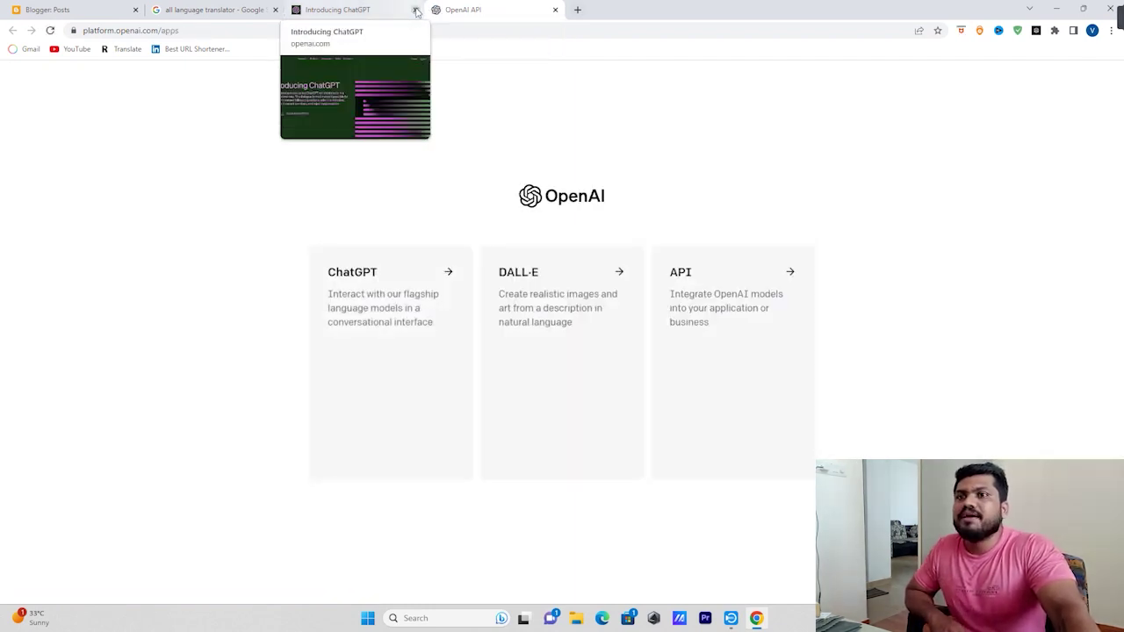
pyautogui.click(372, 296)
pyautogui.click(659, 428)
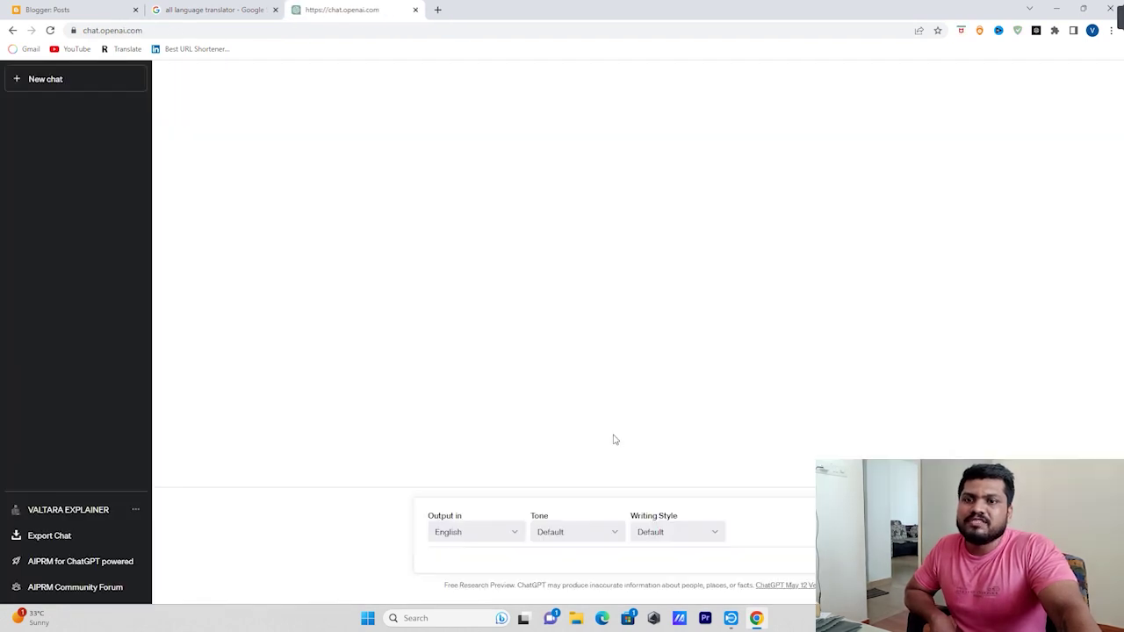
# Send ChatGPT the pasted phrase extended to "all language translator, is topic pr mujhe keyword do ,"
pyautogui.rightClick(473, 564)
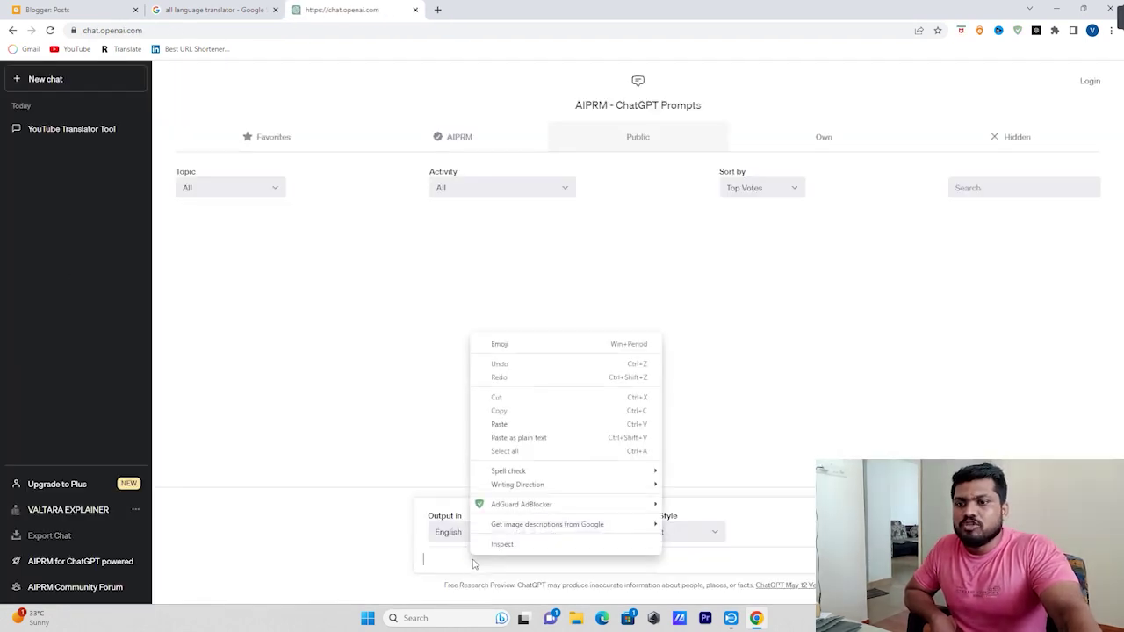
pyautogui.click(500, 424)
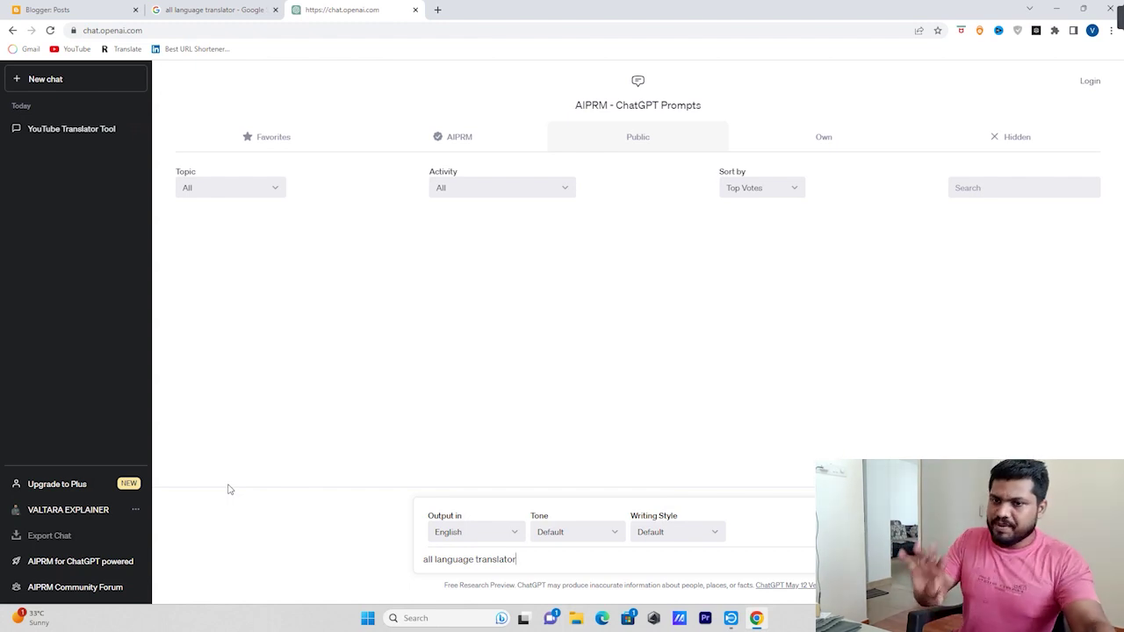
pyautogui.write(',')
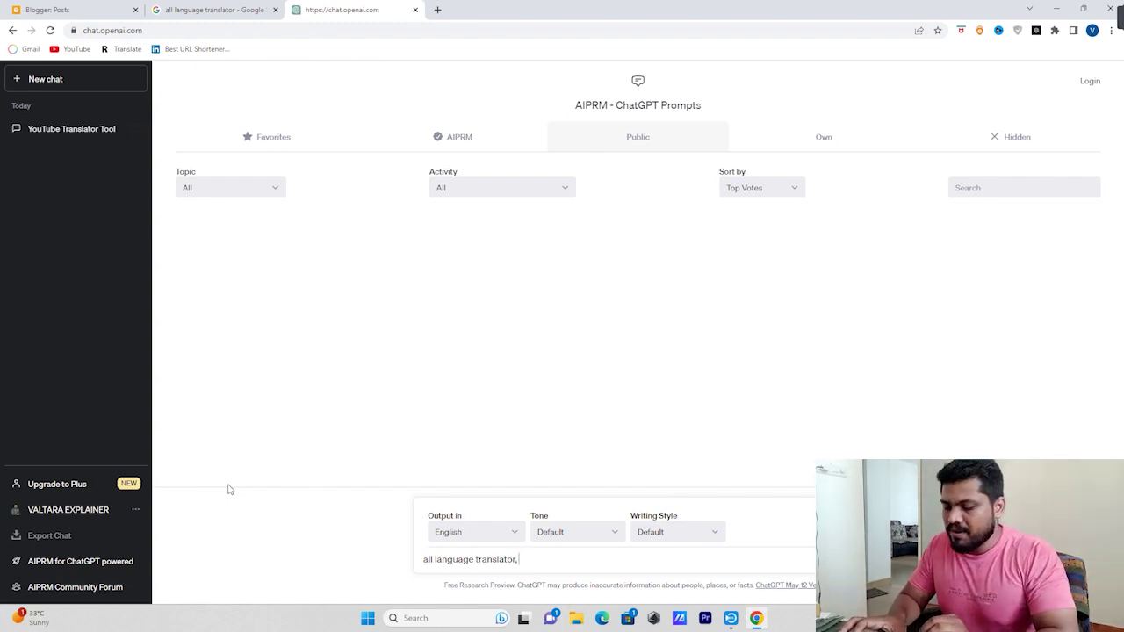
pyautogui.write(' is t')
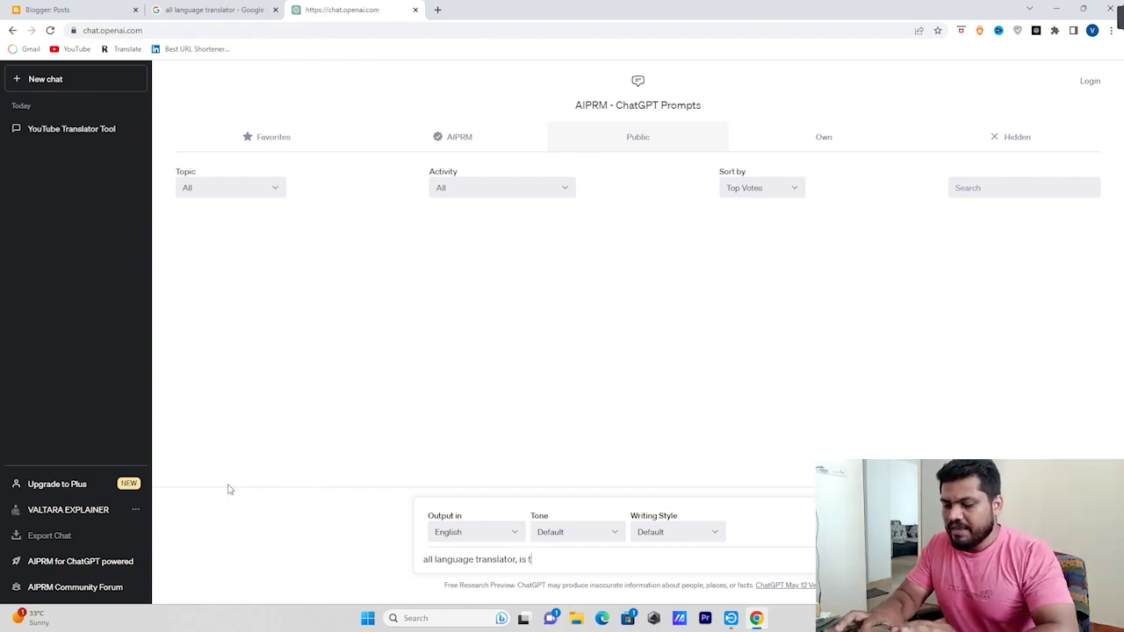
pyautogui.write('opic pr')
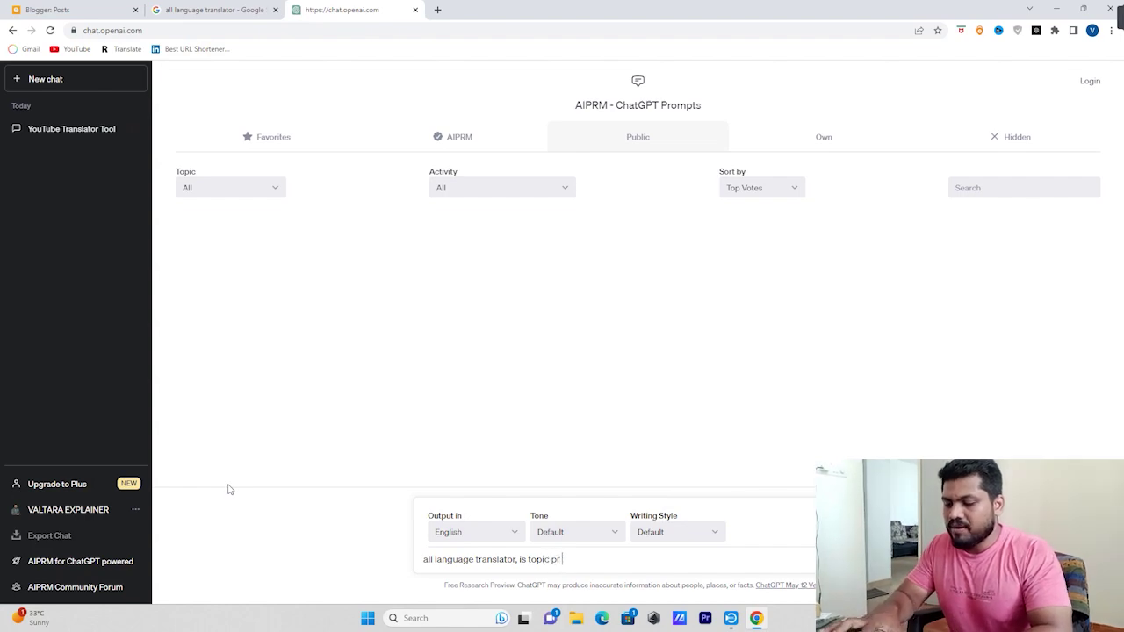
pyautogui.write(' mujhe keyword do ,')
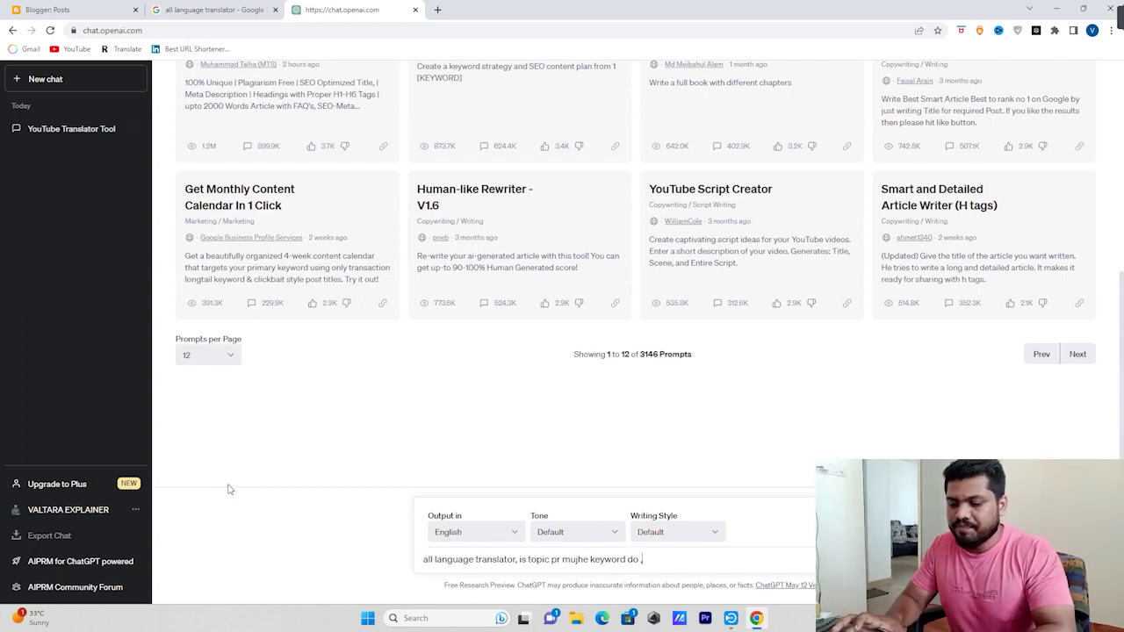
pyautogui.press('Return')
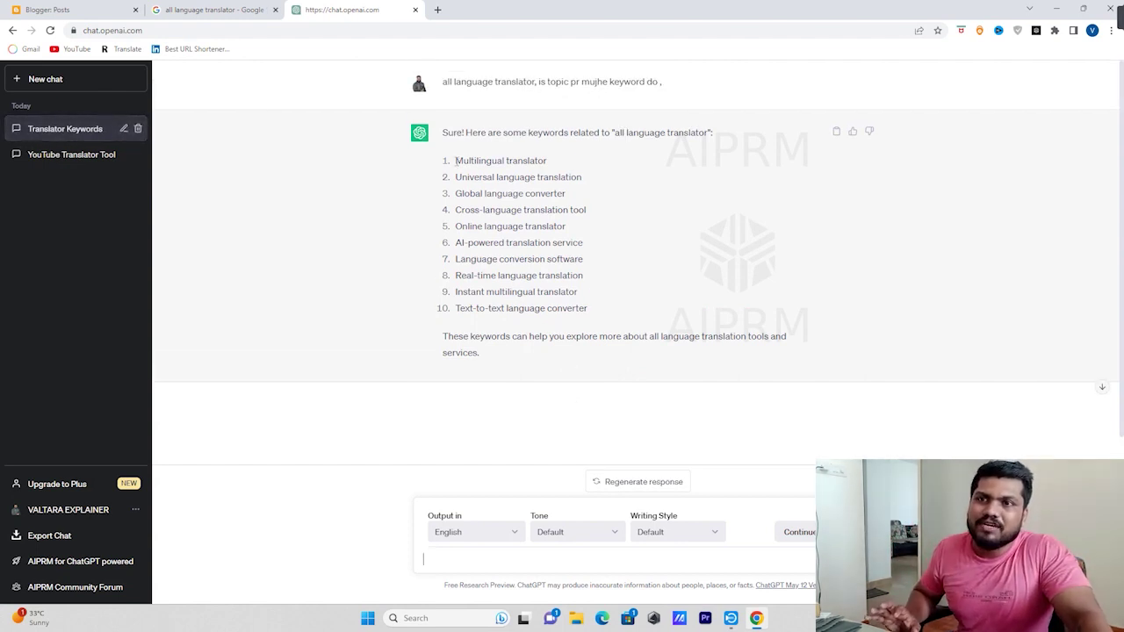
# Copy the first suggested keyword, "Multilingual translator", from ChatGPT's answer
pyautogui.moveTo(455, 160); pyautogui.dragTo(555, 165)
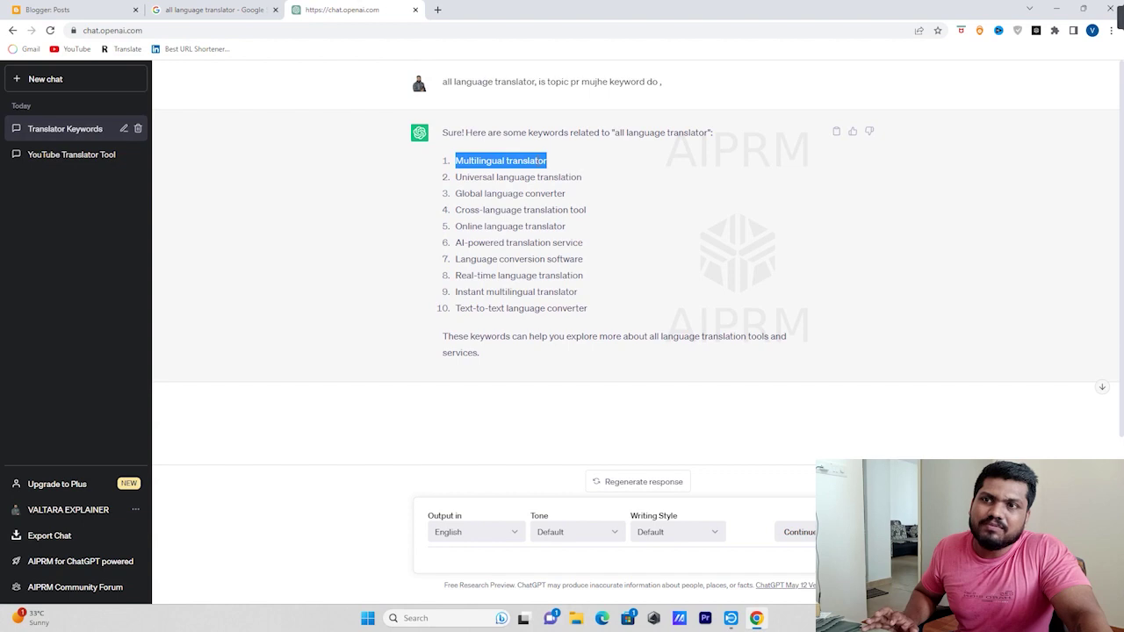
pyautogui.rightClick(539, 161)
pyautogui.click(567, 174)
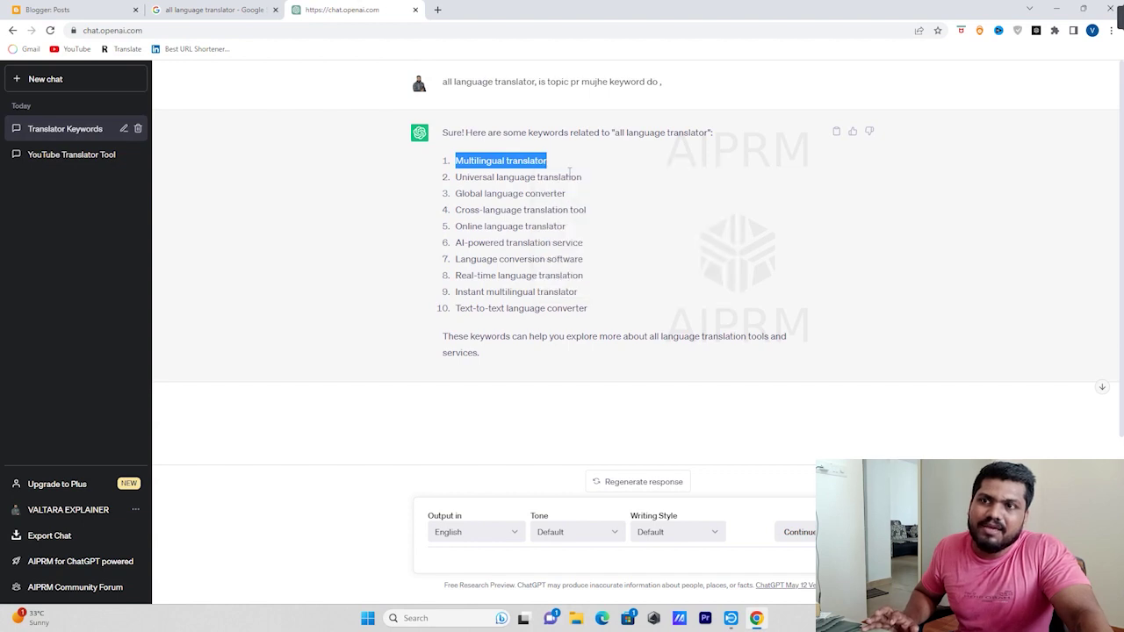
# Return to Blogger, paste "Multilingual translator" as the new blog's title and continue to the URL choice
pyautogui.click(53, 10)
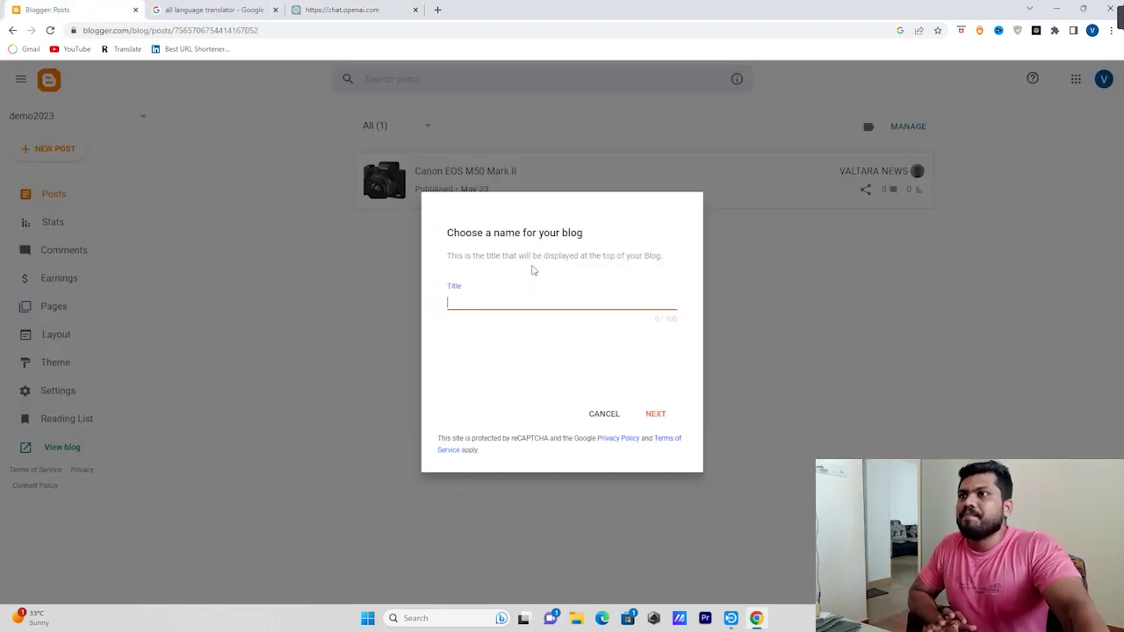
pyautogui.rightClick(489, 301)
pyautogui.click(534, 397)
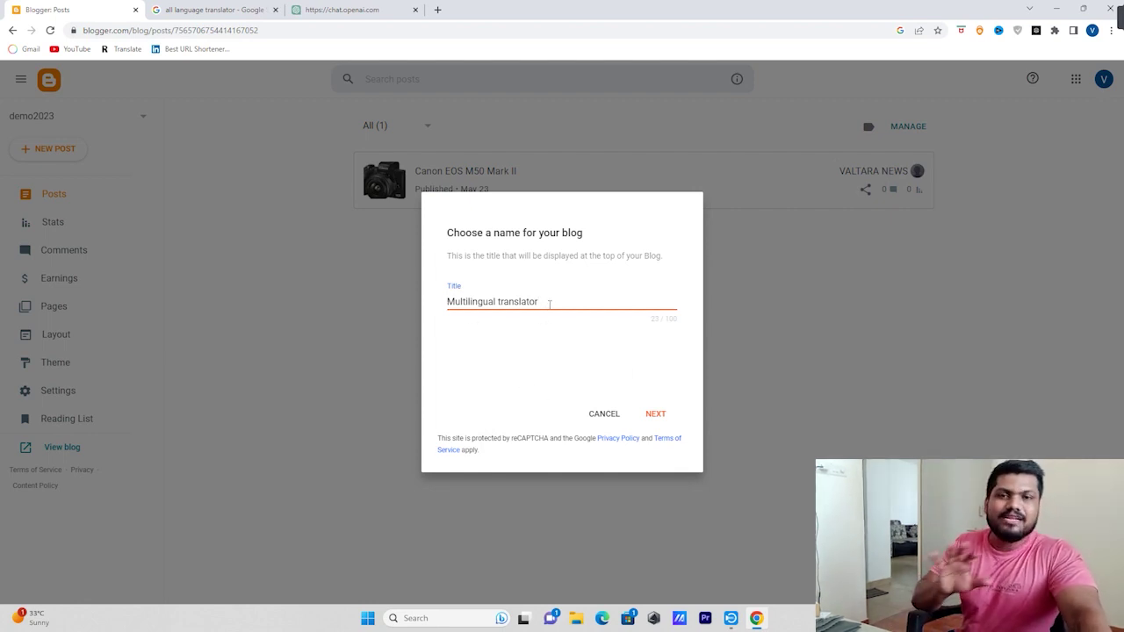
pyautogui.click(656, 414)
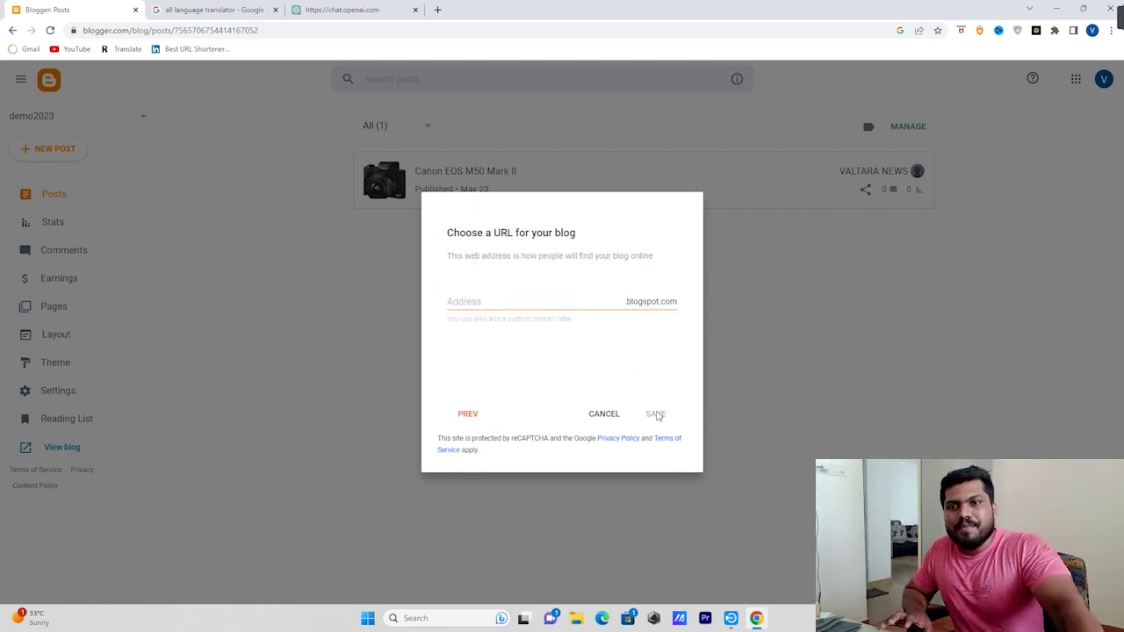
# Set the new blog's address to "Multilingualtranslator2" and save the blog
pyautogui.click(484, 303)
pyautogui.rightClick(484, 303)
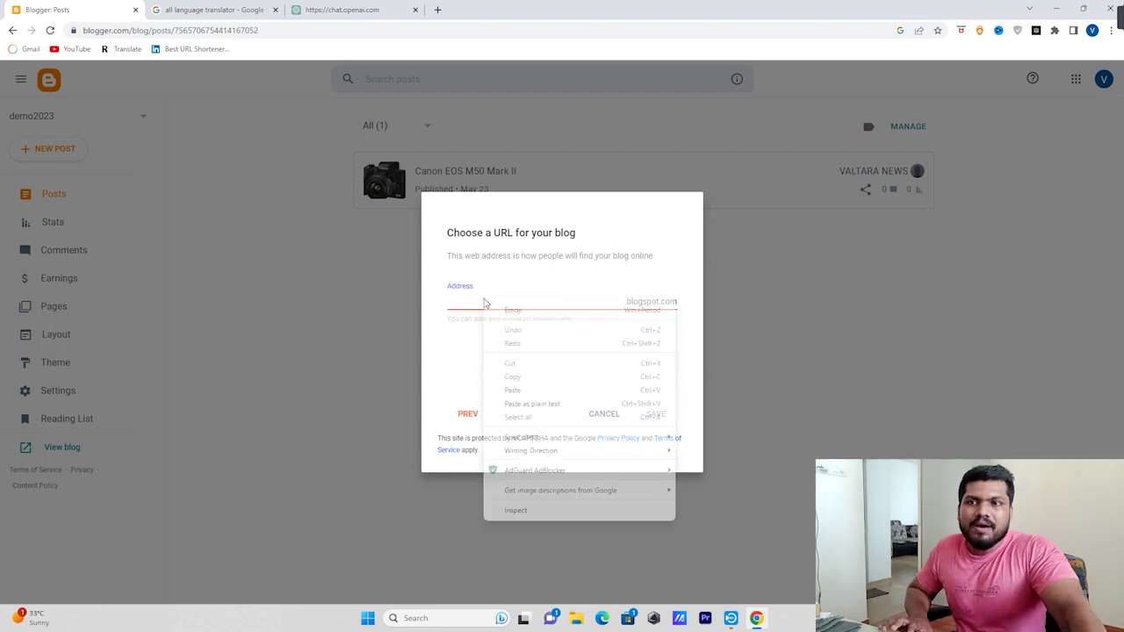
pyautogui.click(514, 390)
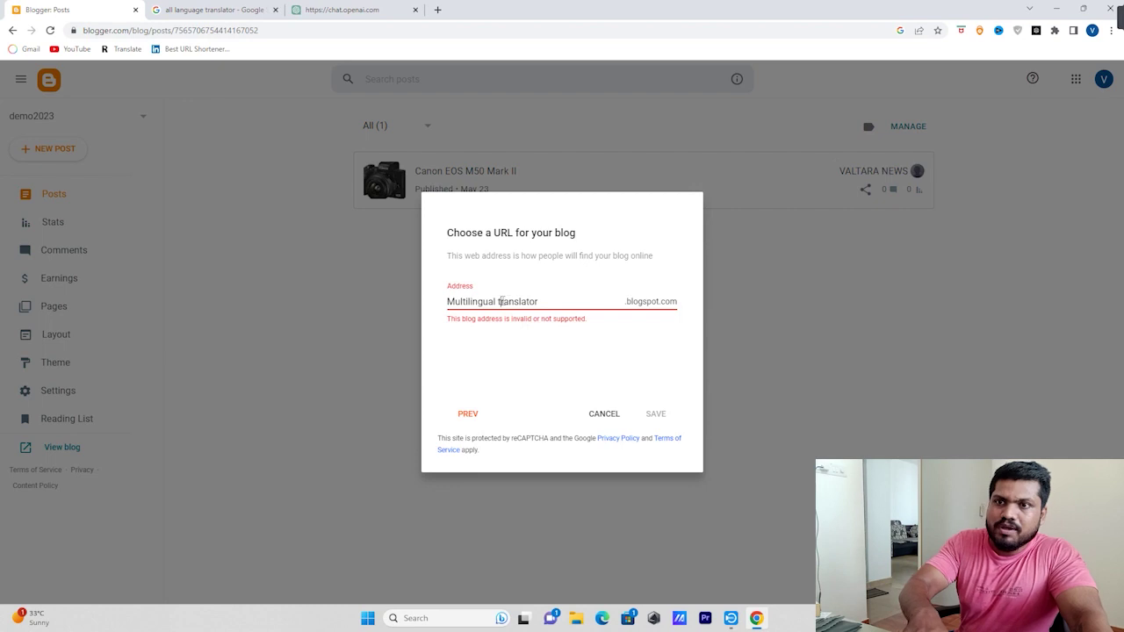
pyautogui.click(497, 302)
pyautogui.press('BackSpace')
pyautogui.click(549, 302)
pyautogui.write('2')
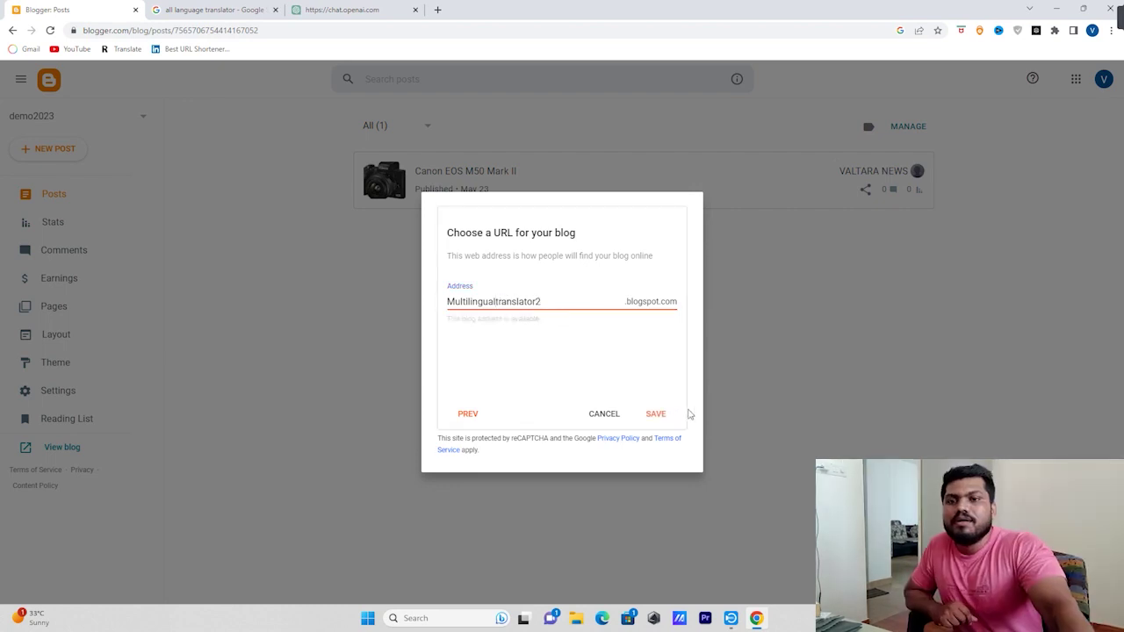
pyautogui.click(656, 414)
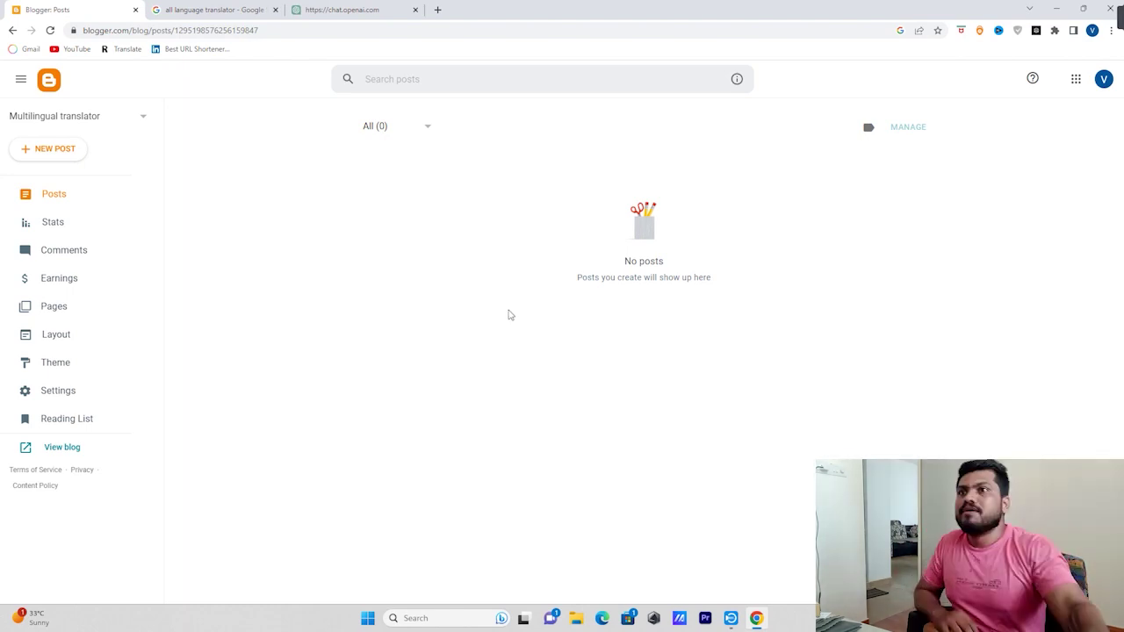
# Switch to ChatGPT and write a follow-up prompt in the translator keywords chat asking for a "short discription"
pyautogui.click(352, 9)
pyautogui.scroll(-1, 443, 349)
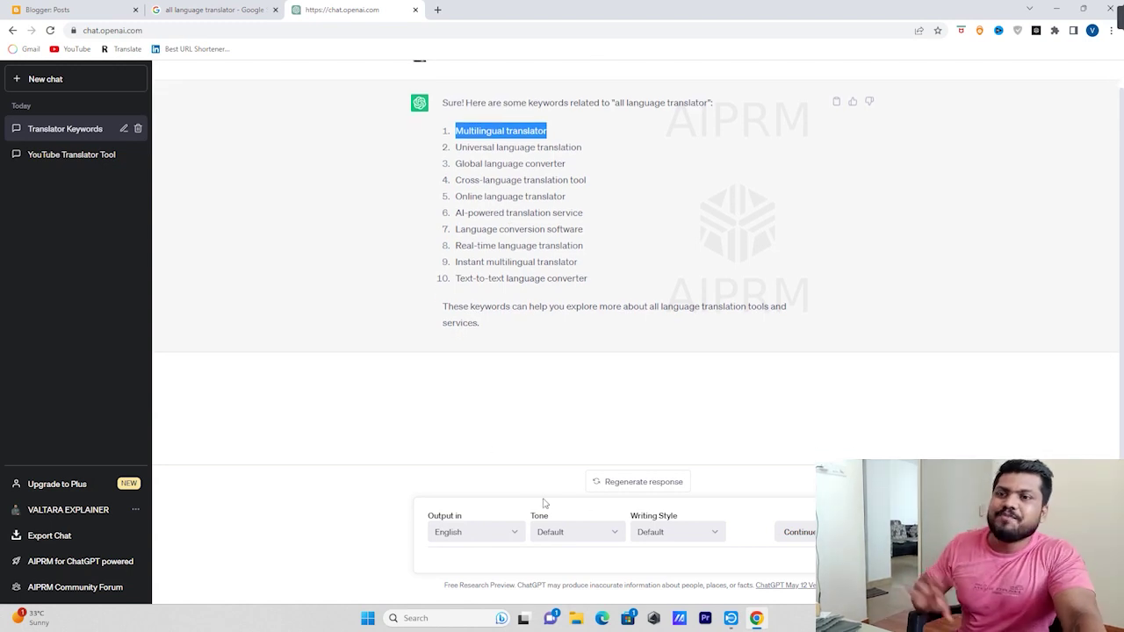
pyautogui.click(465, 564)
pyautogui.write('s')
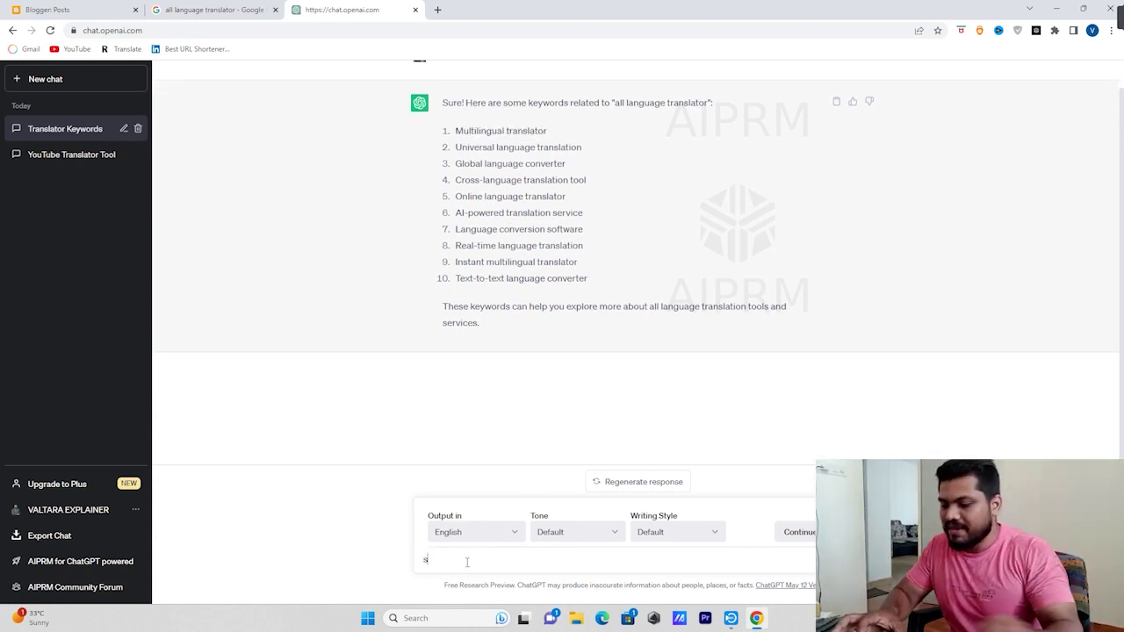
pyautogui.write('hort discription')
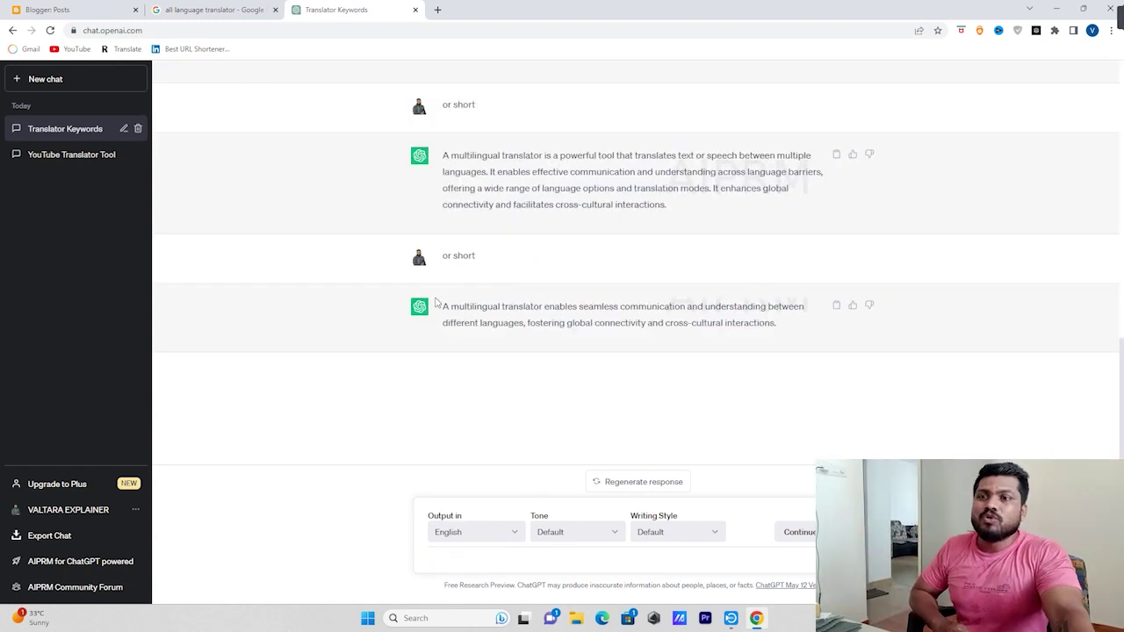
# Copy the two-line description of a multilingual translator from ChatGPT's latest answer
pyautogui.moveTo(441, 305); pyautogui.dragTo(795, 327)
pyautogui.rightClick(703, 309)
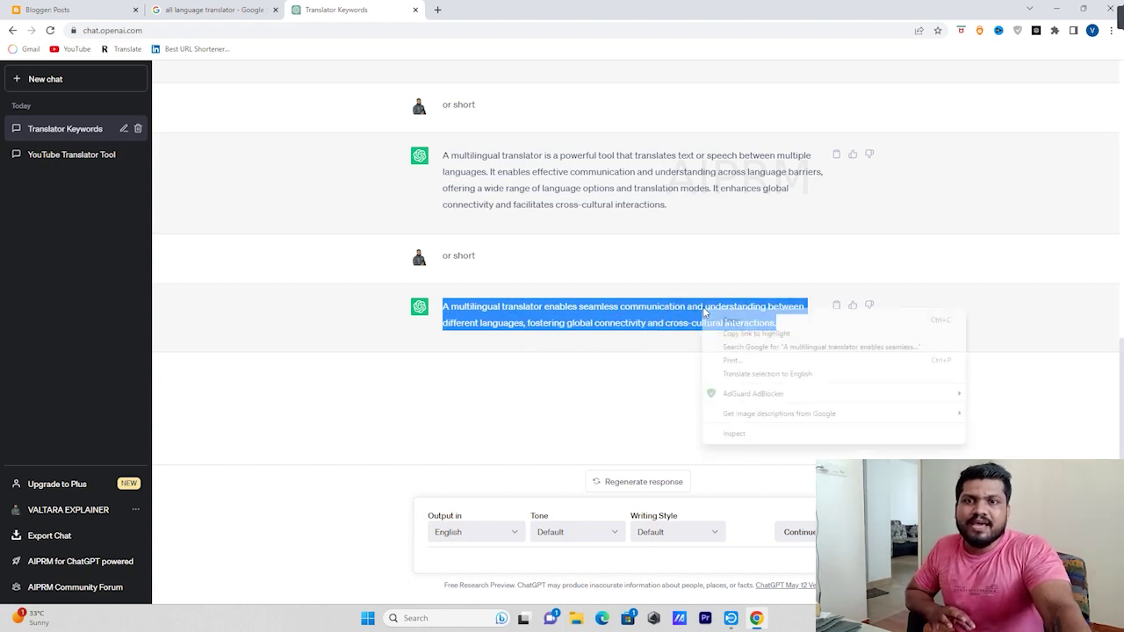
pyautogui.click(726, 321)
# Return to Blogger and save the copied text as the blog's description in the basic settings
pyautogui.click(89, 7)
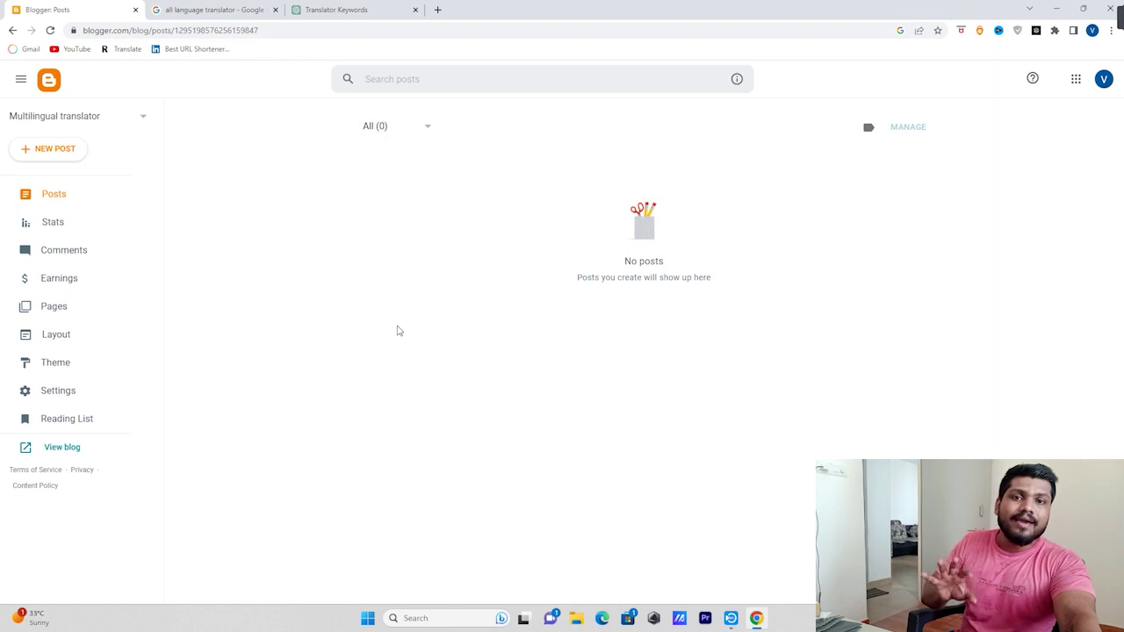
pyautogui.click(67, 396)
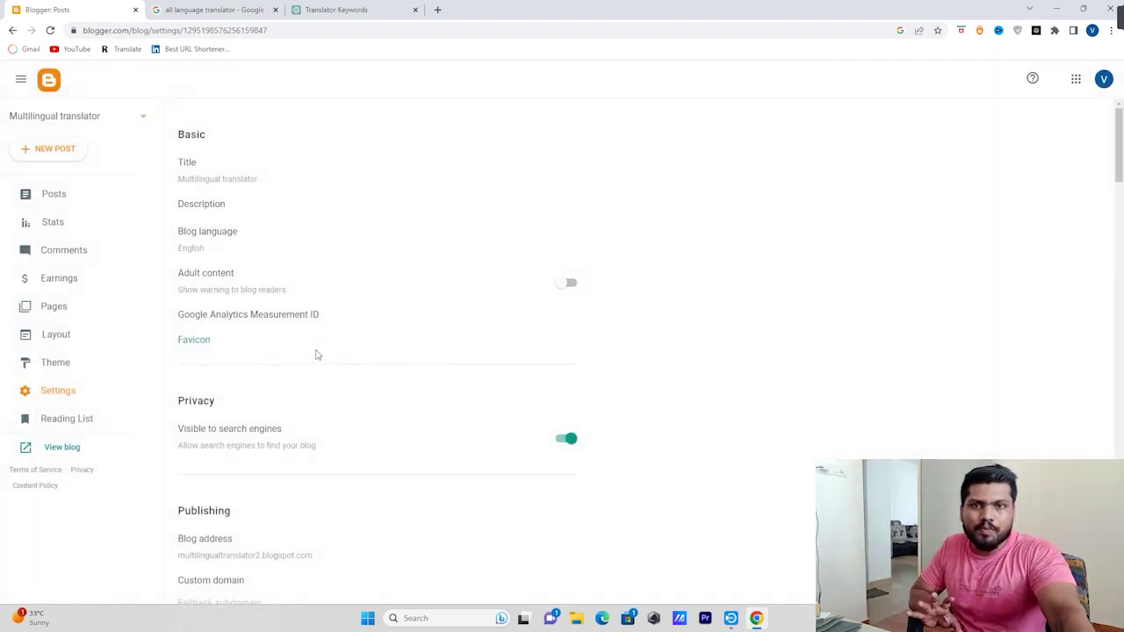
pyautogui.click(220, 207)
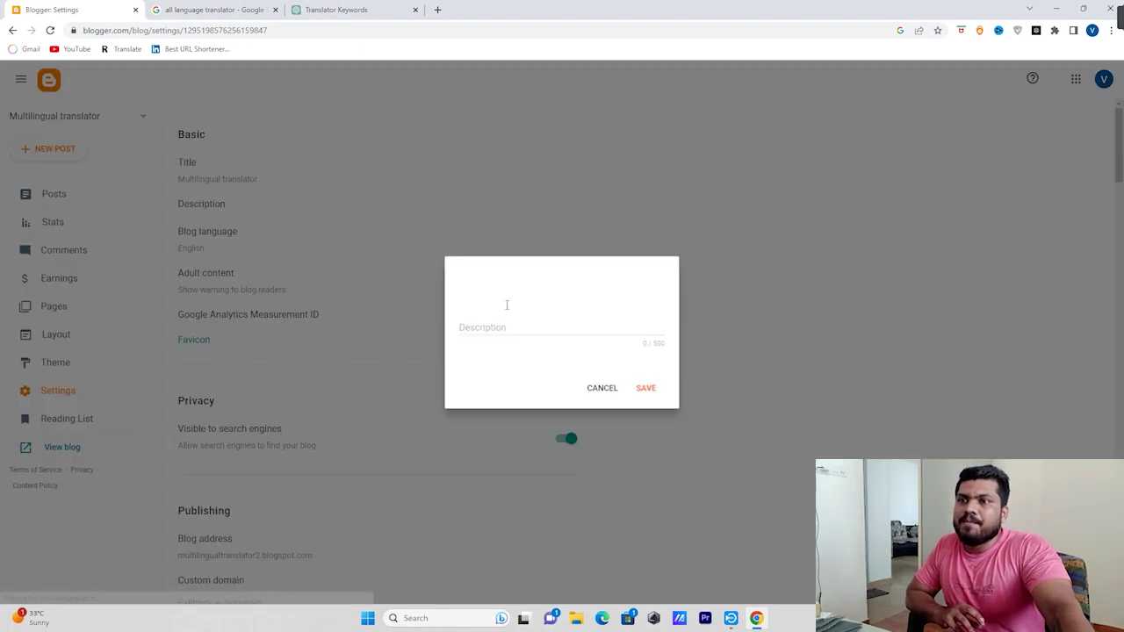
pyautogui.rightClick(500, 324)
pyautogui.click(528, 414)
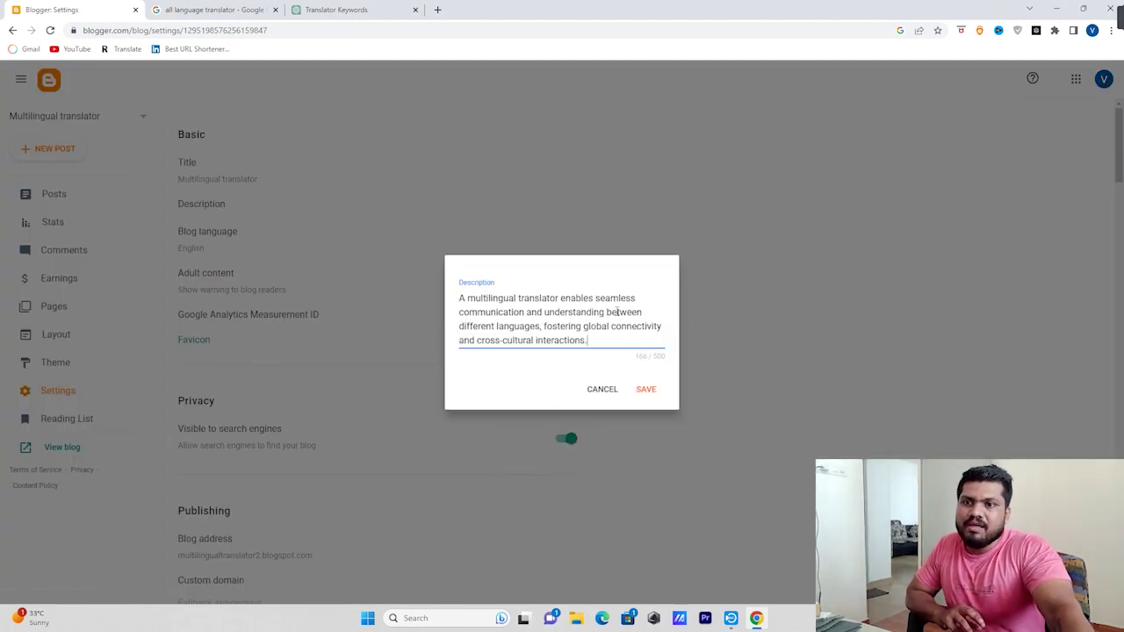
pyautogui.click(642, 399)
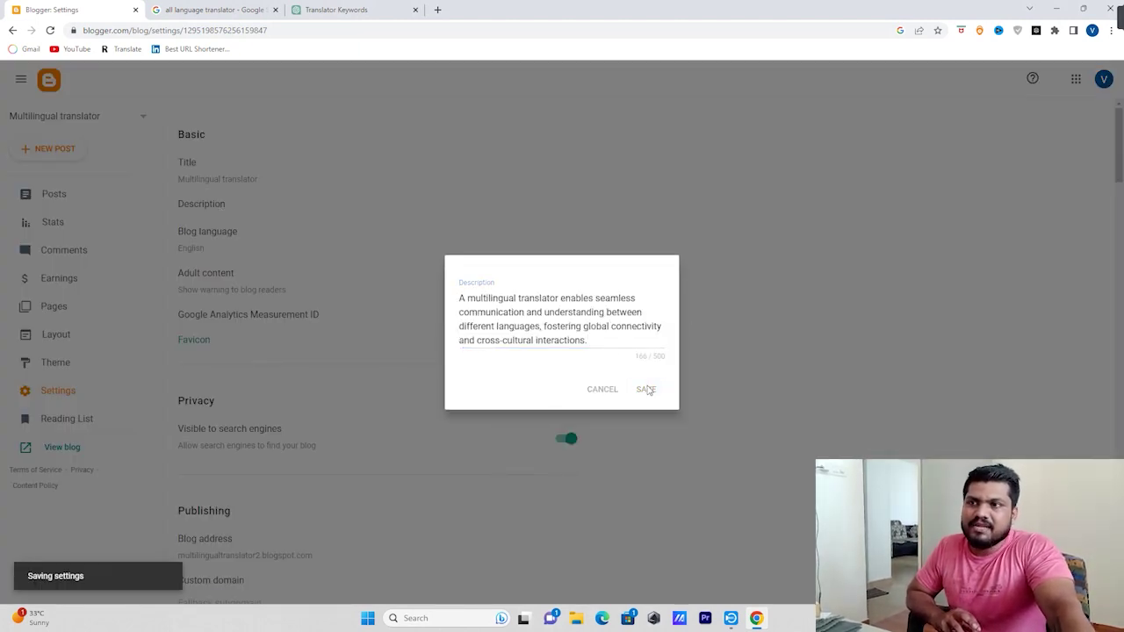
# Enable custom robots header tags in the blog's crawlers and indexing settings
pyautogui.scroll(-1, 276, 189)
pyautogui.scroll(-12, 276, 190)
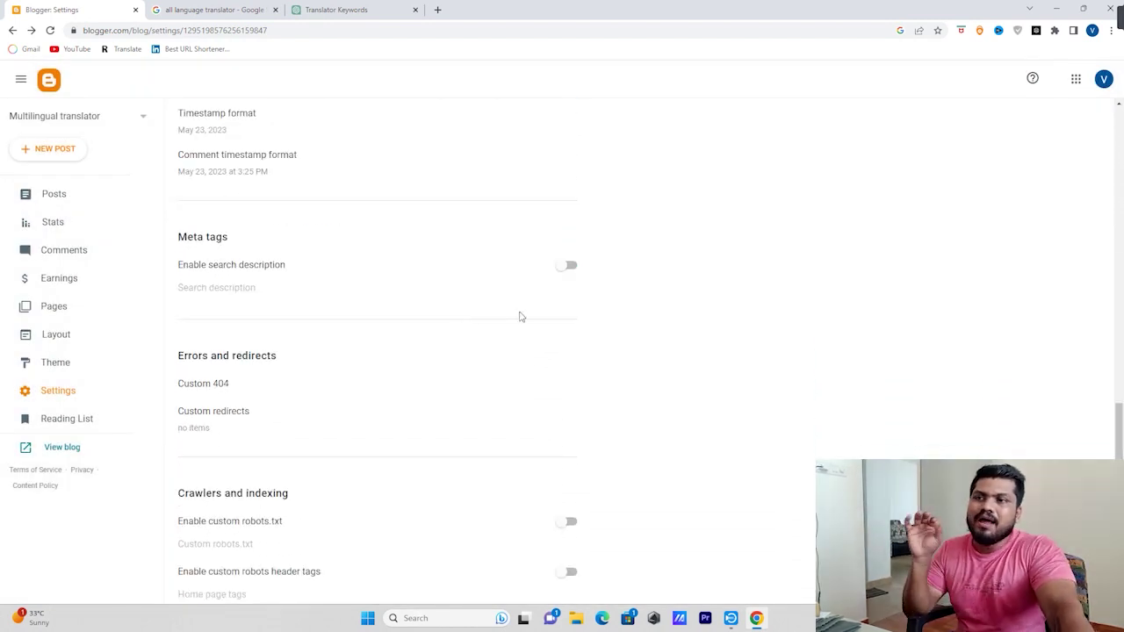
pyautogui.scroll(-2, 519, 317)
pyautogui.tripleClick(299, 323)
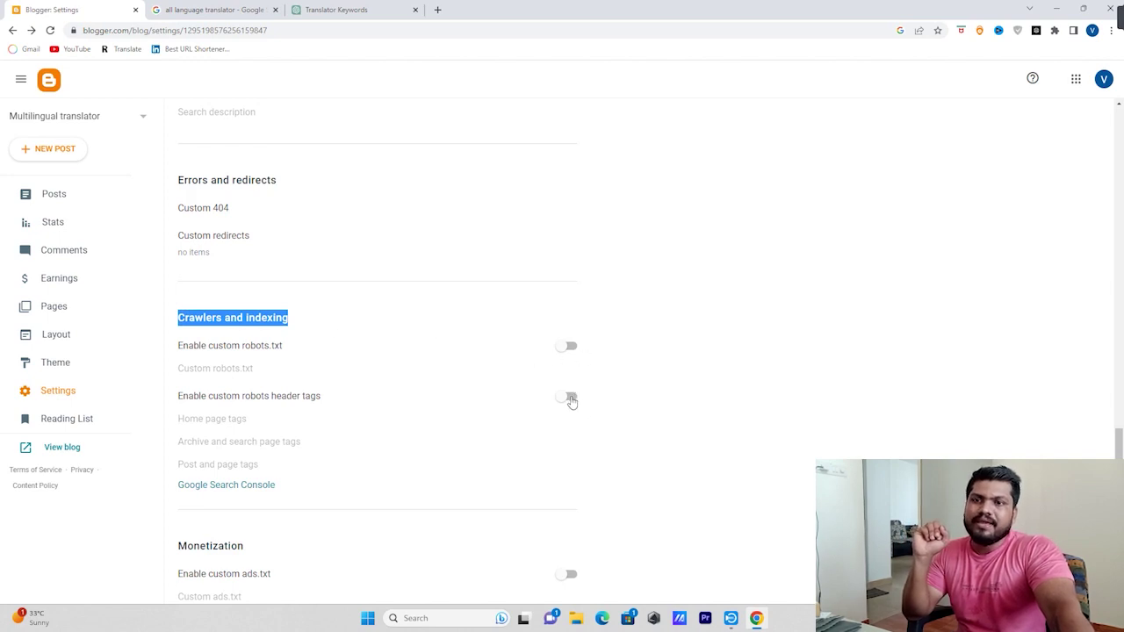
pyautogui.moveTo(174, 402); pyautogui.dragTo(321, 398)
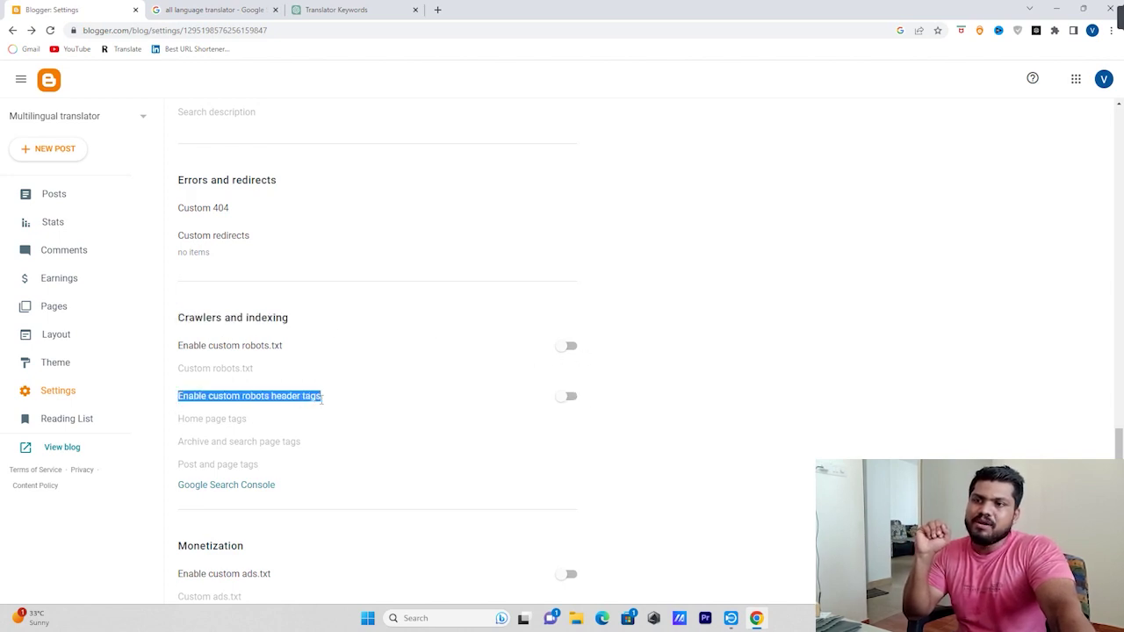
pyautogui.click(566, 402)
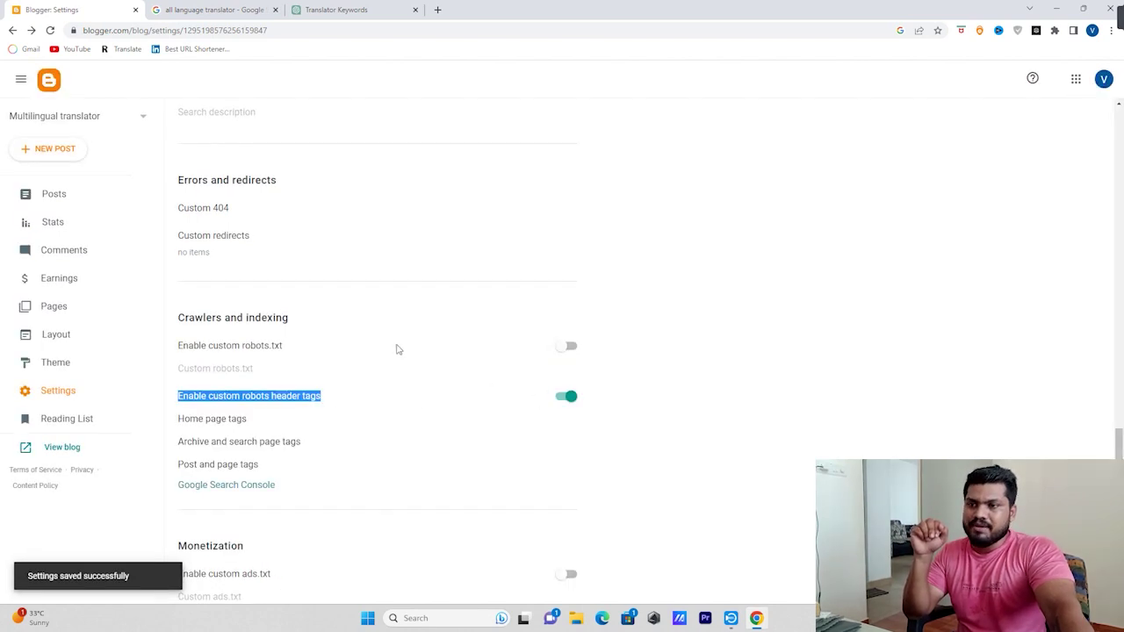
# Turn on "all" and "noodp" in the home page's custom robot tags and save them
pyautogui.scroll(-2, 342, 347)
pyautogui.click(232, 302)
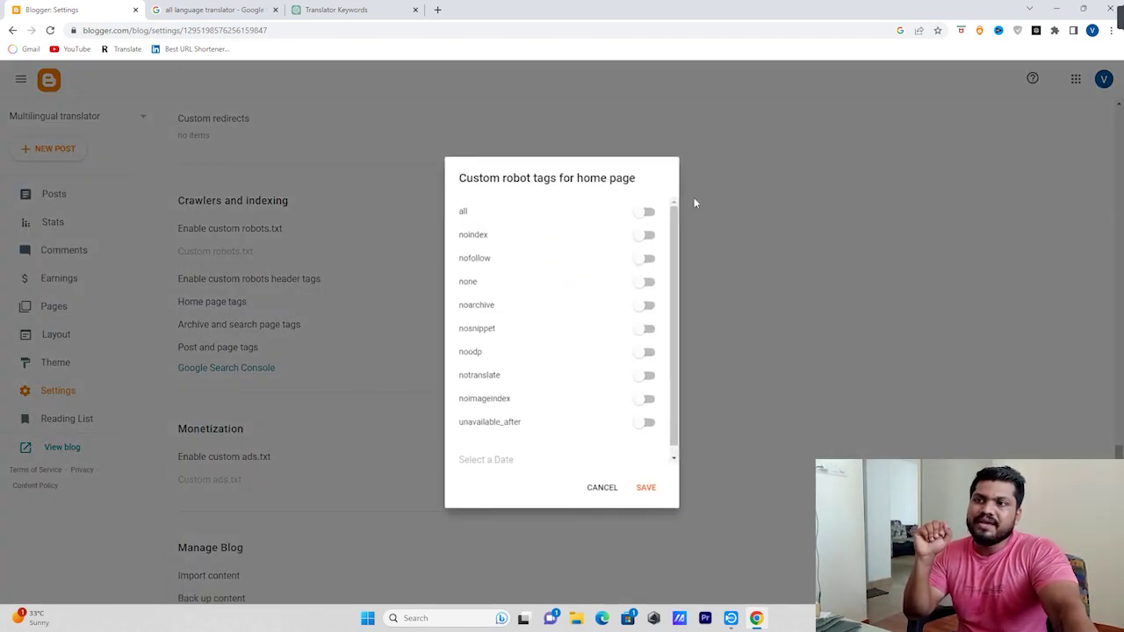
pyautogui.click(646, 213)
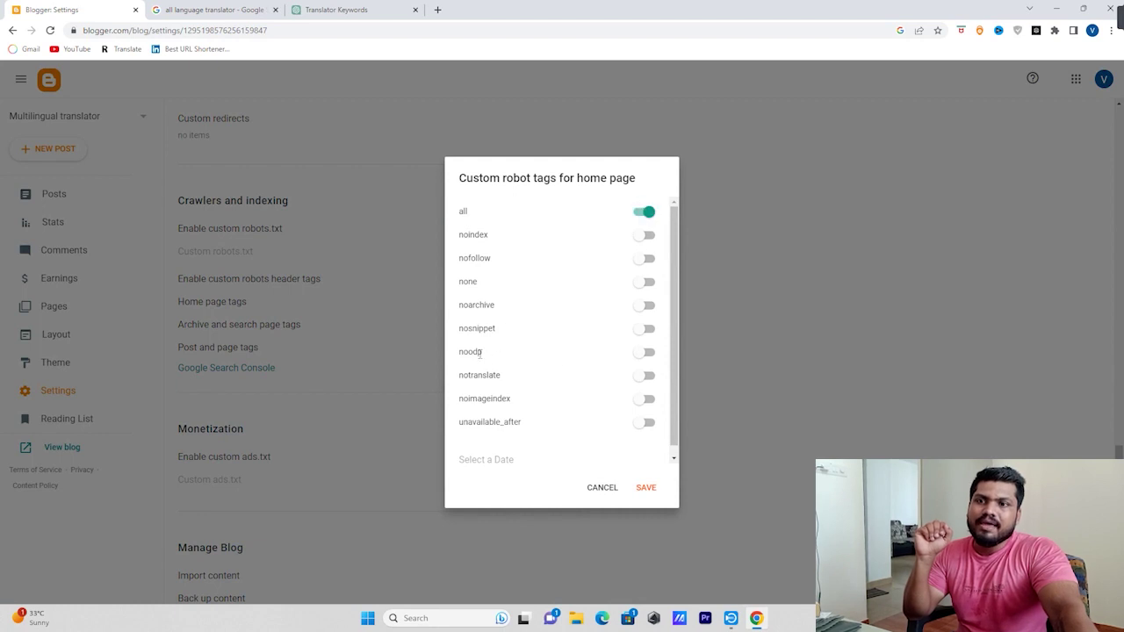
pyautogui.click(647, 352)
pyautogui.click(646, 490)
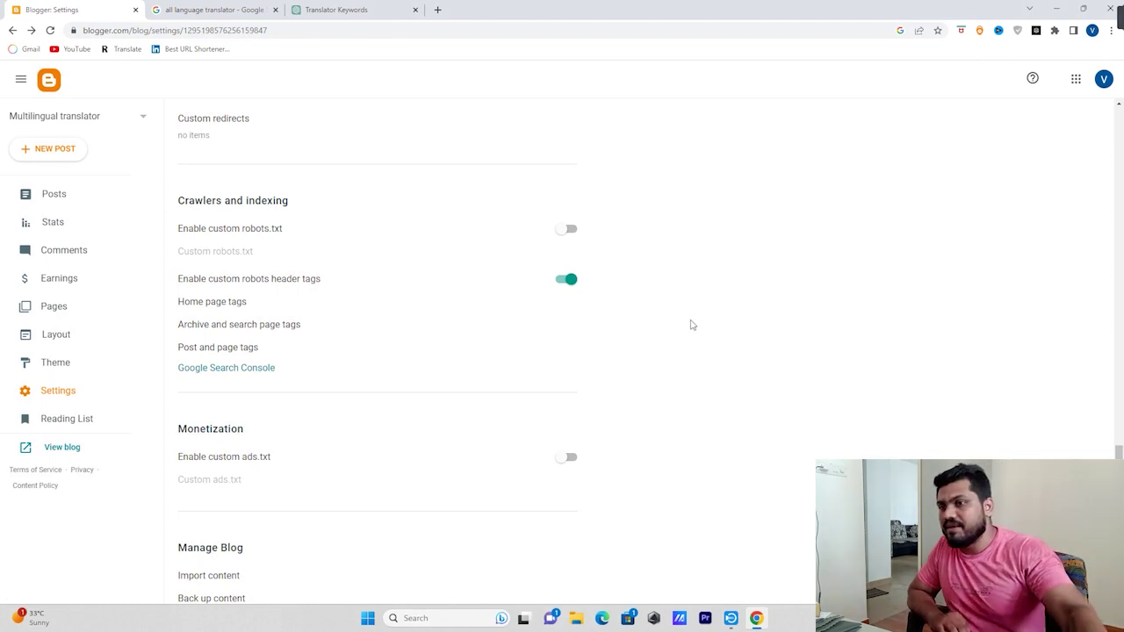
# Switch the blog's theme to the first generation Classic theme without a backup
pyautogui.scroll(-5, 369, 342)
pyautogui.scroll(-10, 429, 474)
pyautogui.scroll(2, 319, 398)
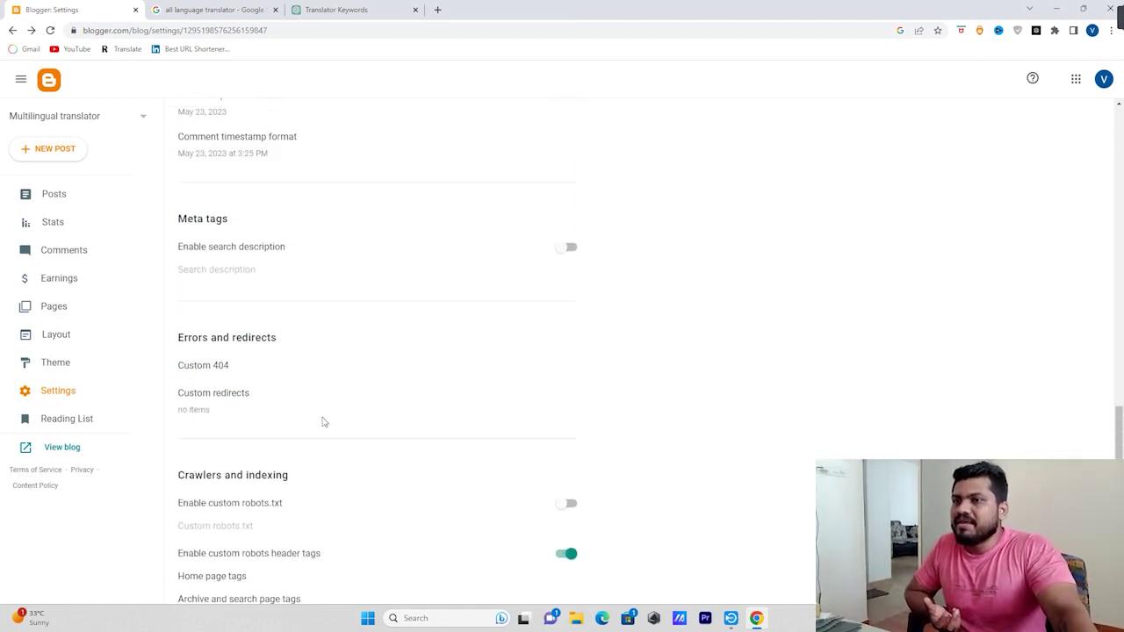
pyautogui.click(53, 363)
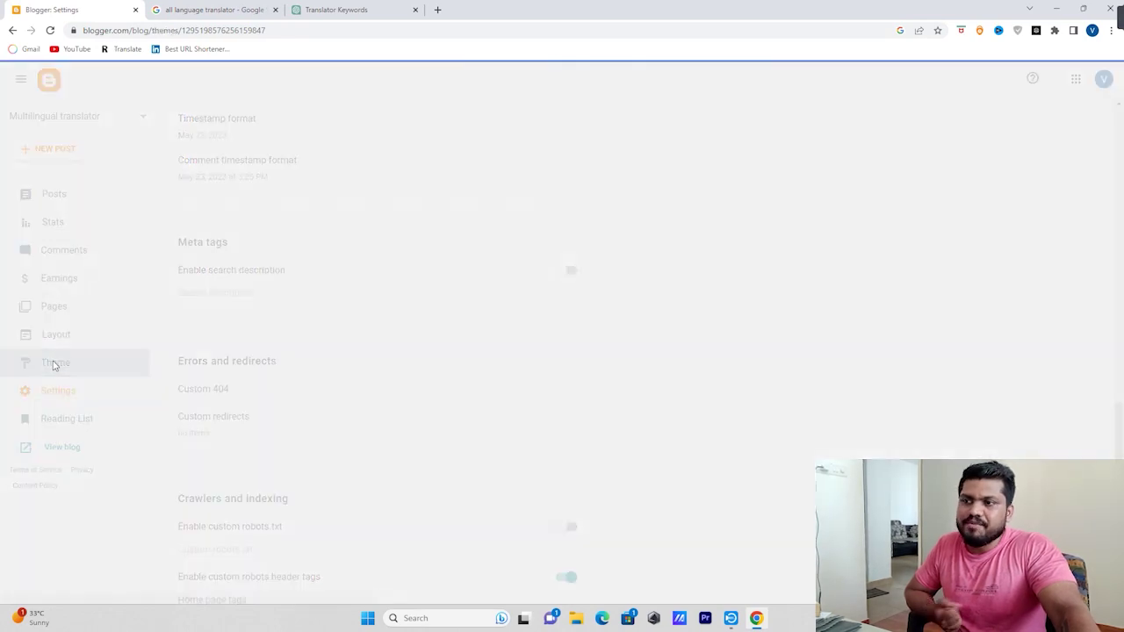
pyautogui.click(555, 188)
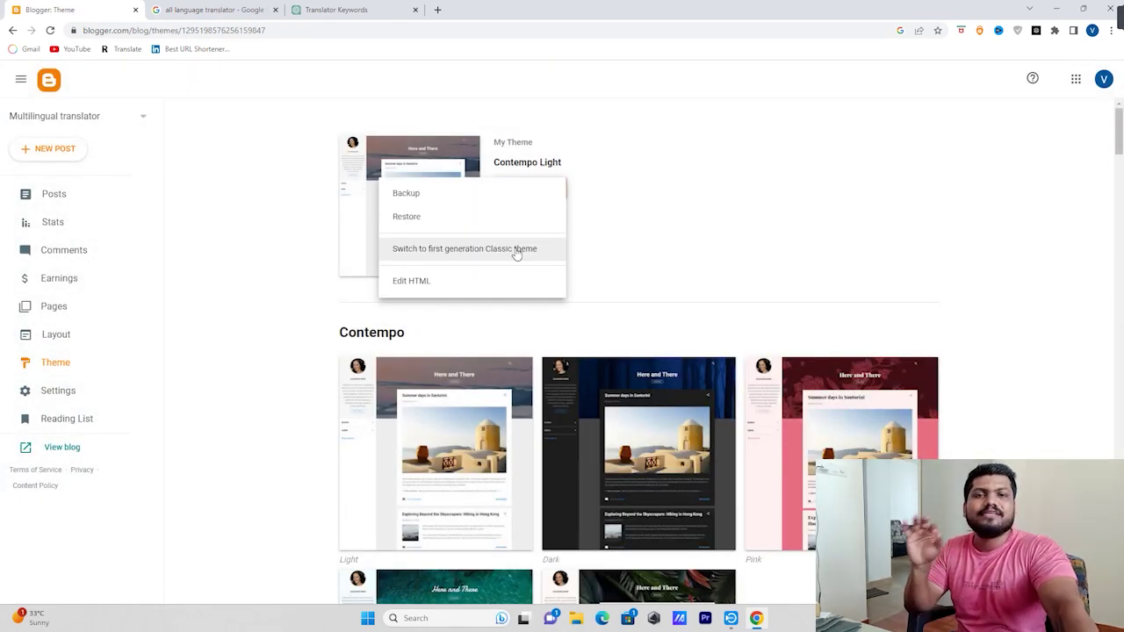
pyautogui.click(519, 252)
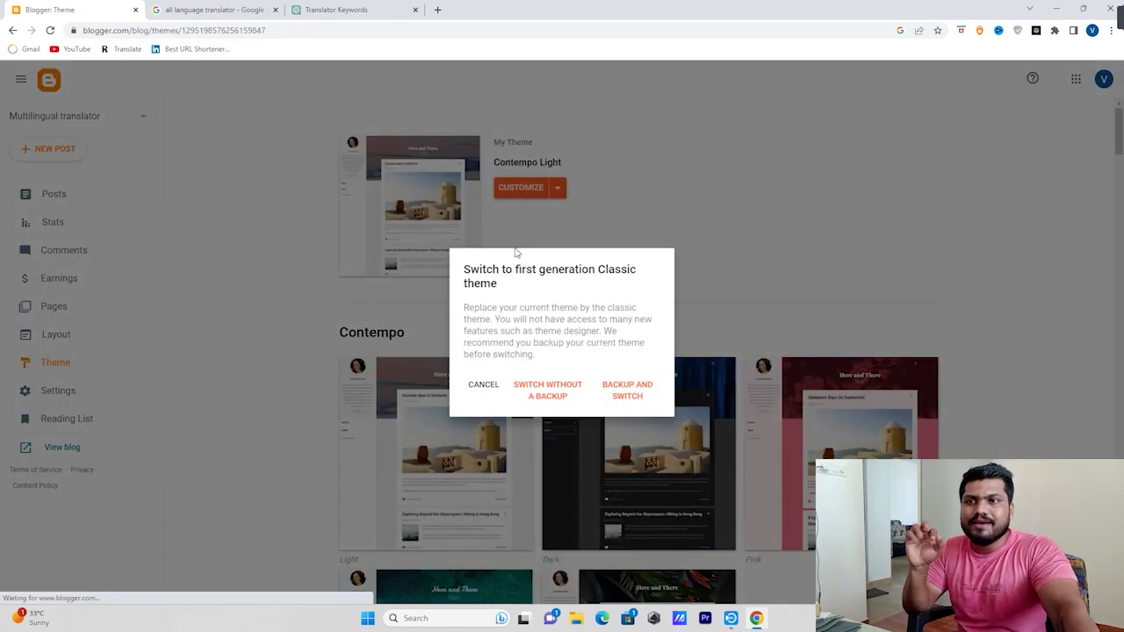
pyautogui.click(562, 394)
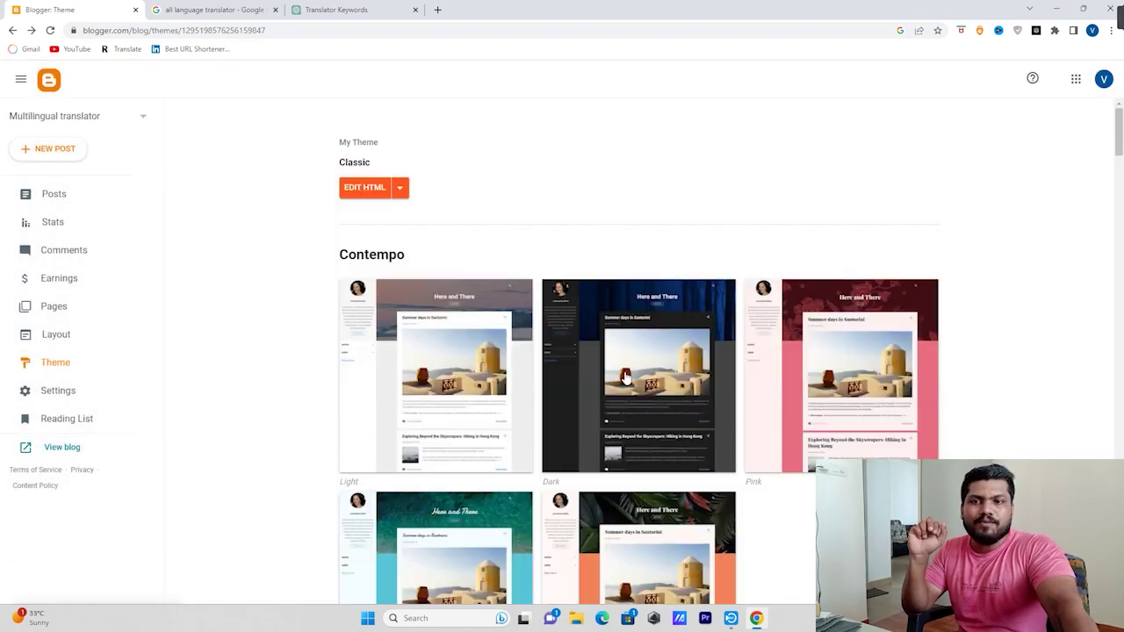
# Set the Classic theme's NavBar to Off and save the change
pyautogui.click(400, 189)
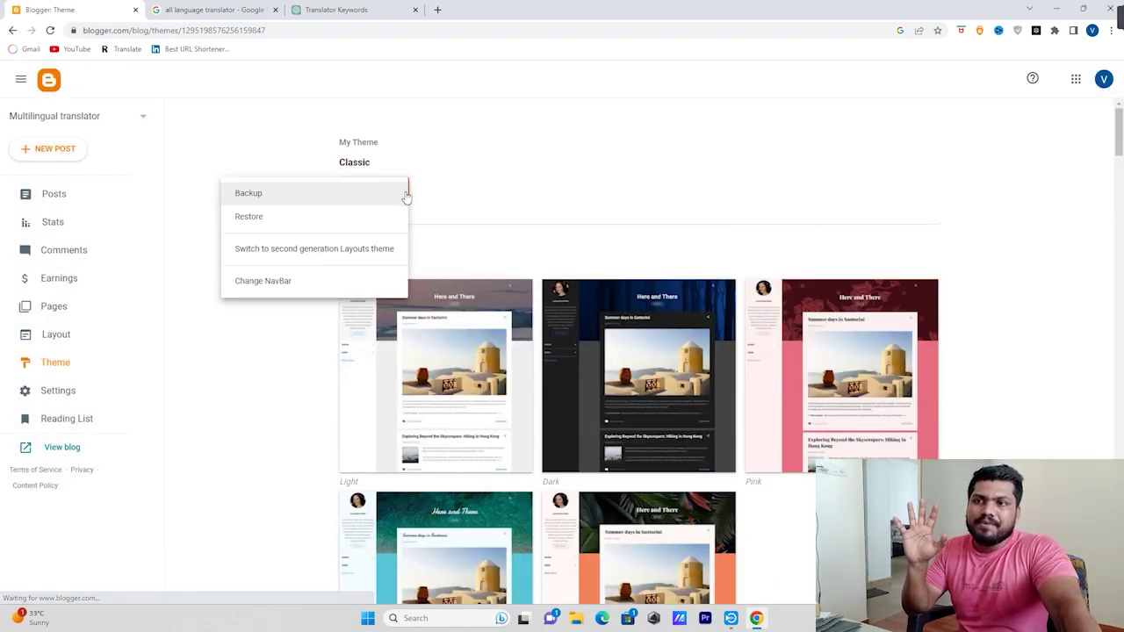
pyautogui.click(283, 283)
pyautogui.click(466, 338)
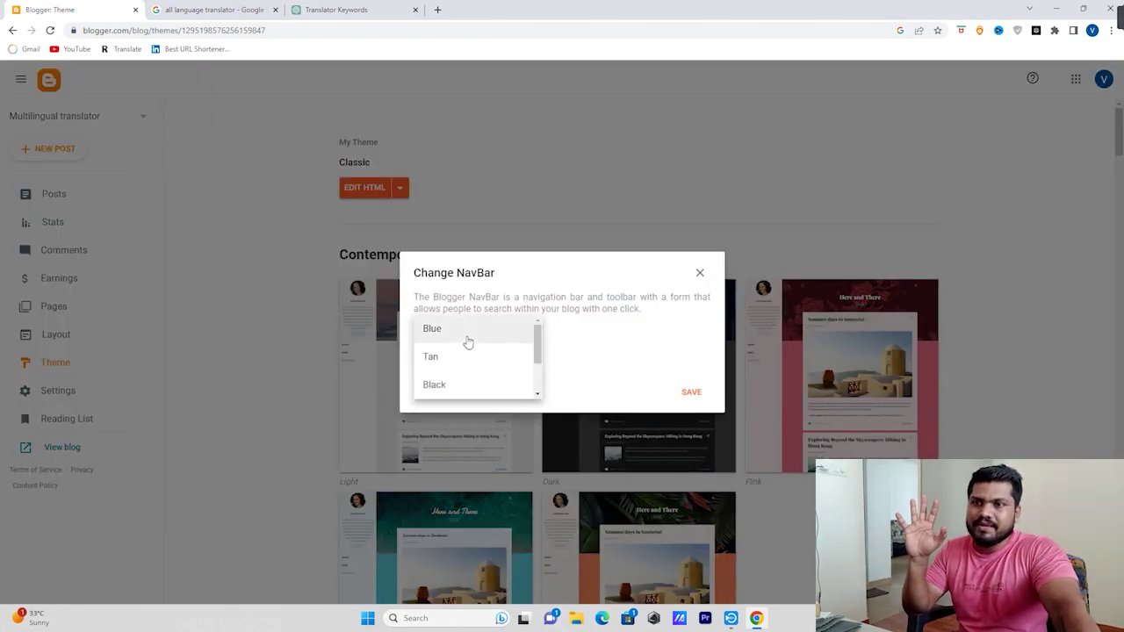
pyautogui.scroll(-2, 461, 374)
pyautogui.click(459, 384)
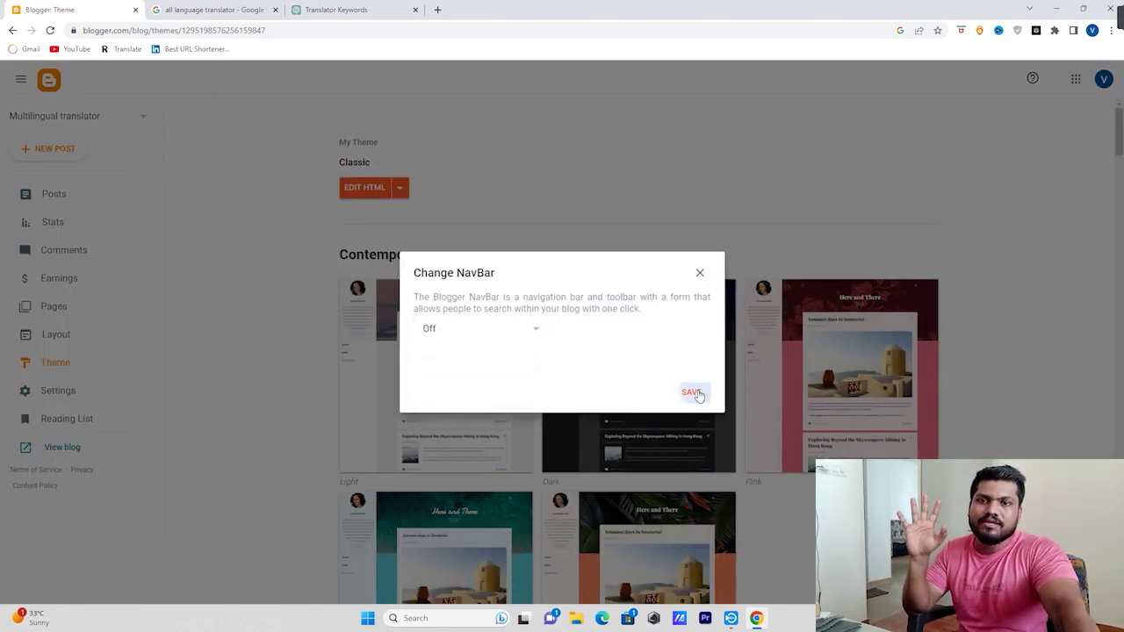
pyautogui.click(697, 393)
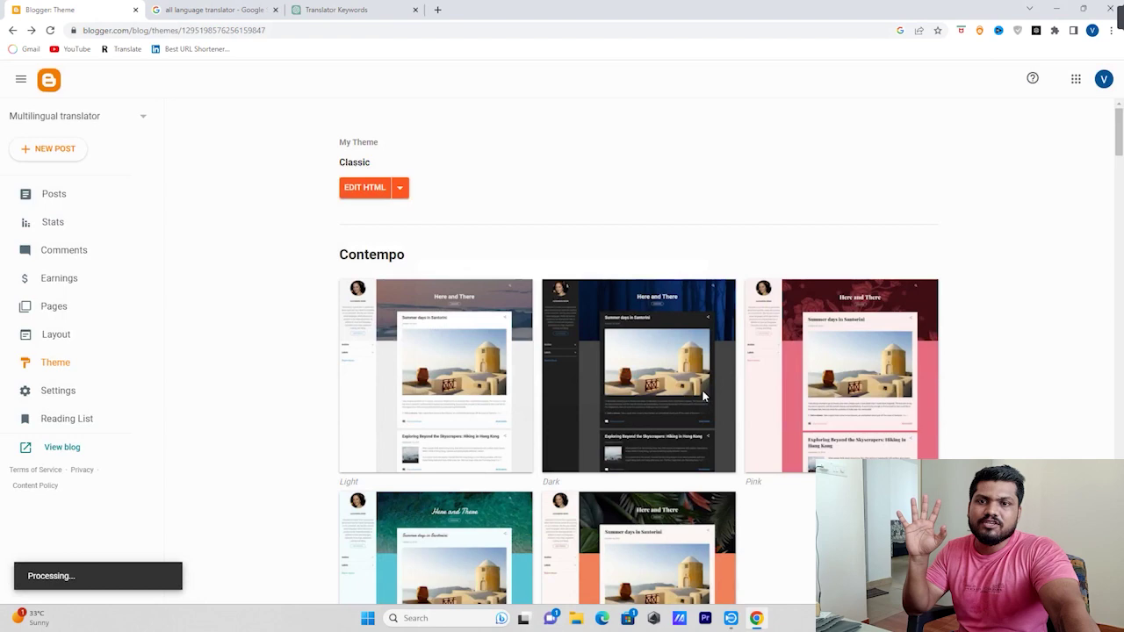
# Open the Classic theme's HTML for editing and delete all of its code
pyautogui.click(366, 191)
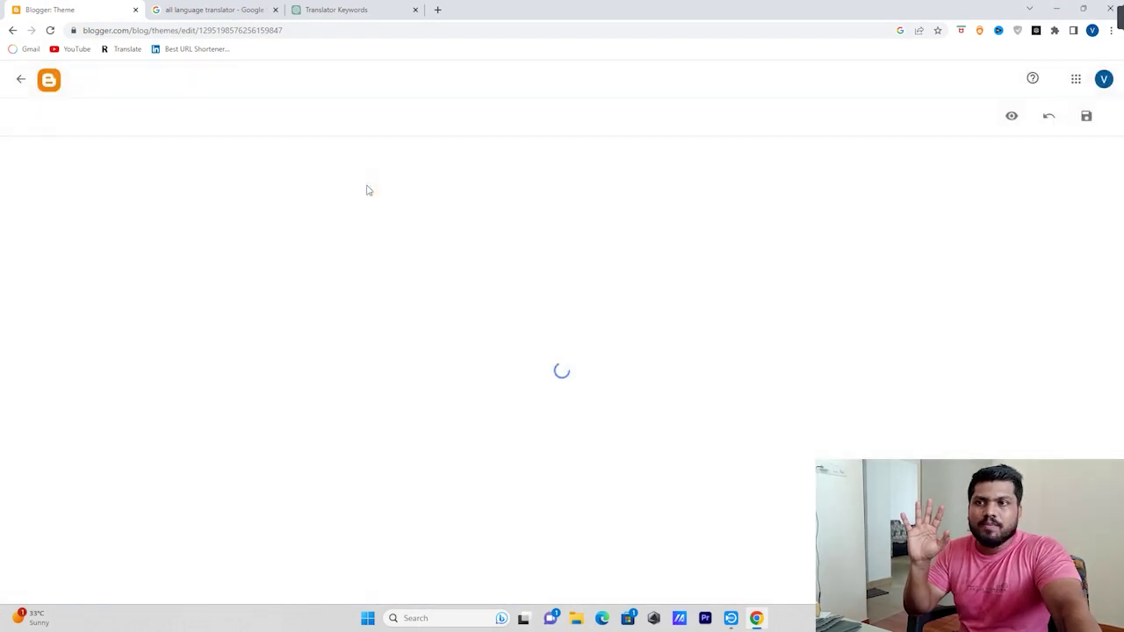
pyautogui.scroll(-3, 342, 272)
pyautogui.moveTo(207, 208); pyautogui.dragTo(306, 436)
pyautogui.hotkey('ctrl', 'a')
pyautogui.press('Delete')
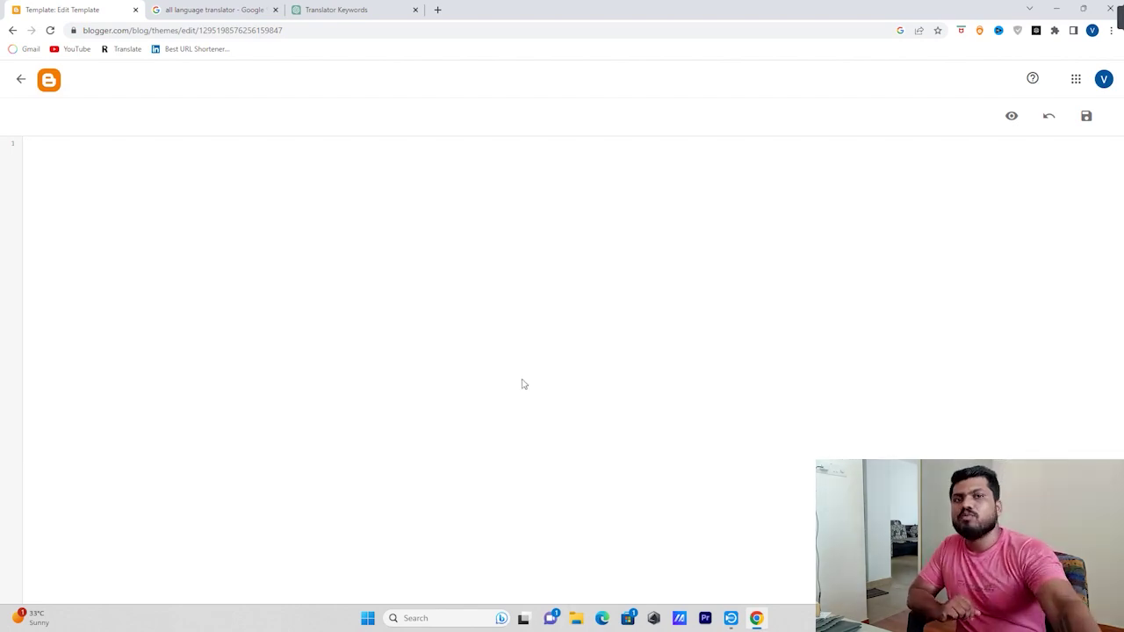
# Open the "trans tool" text file from the desktop, copy all of its HTML code and close the file
pyautogui.click(1057, 8)
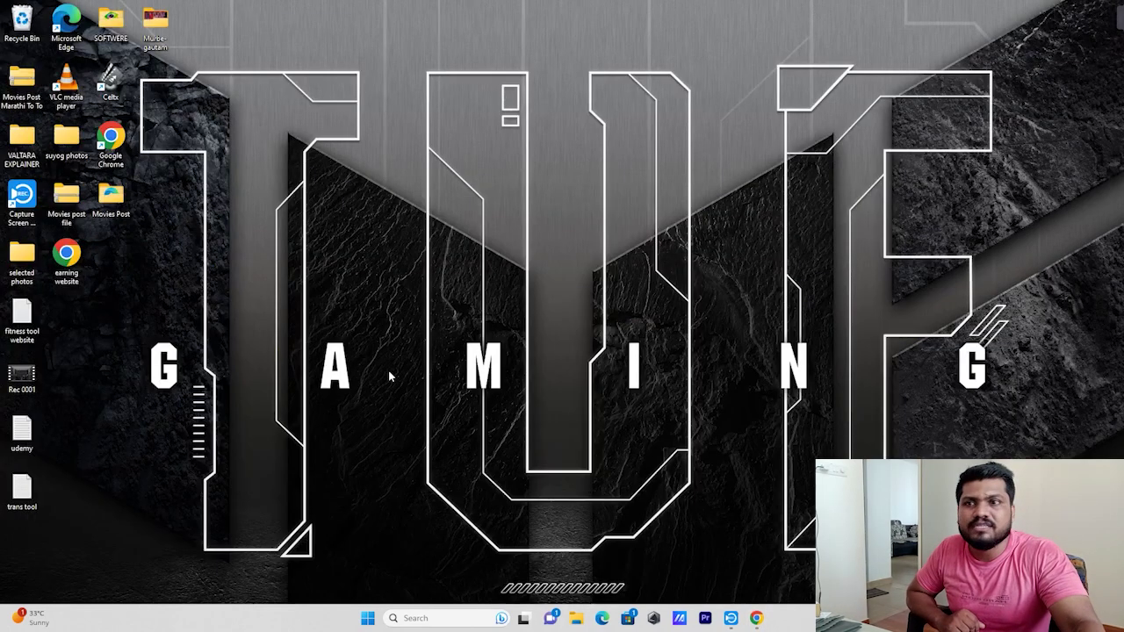
pyautogui.doubleClick(23, 491)
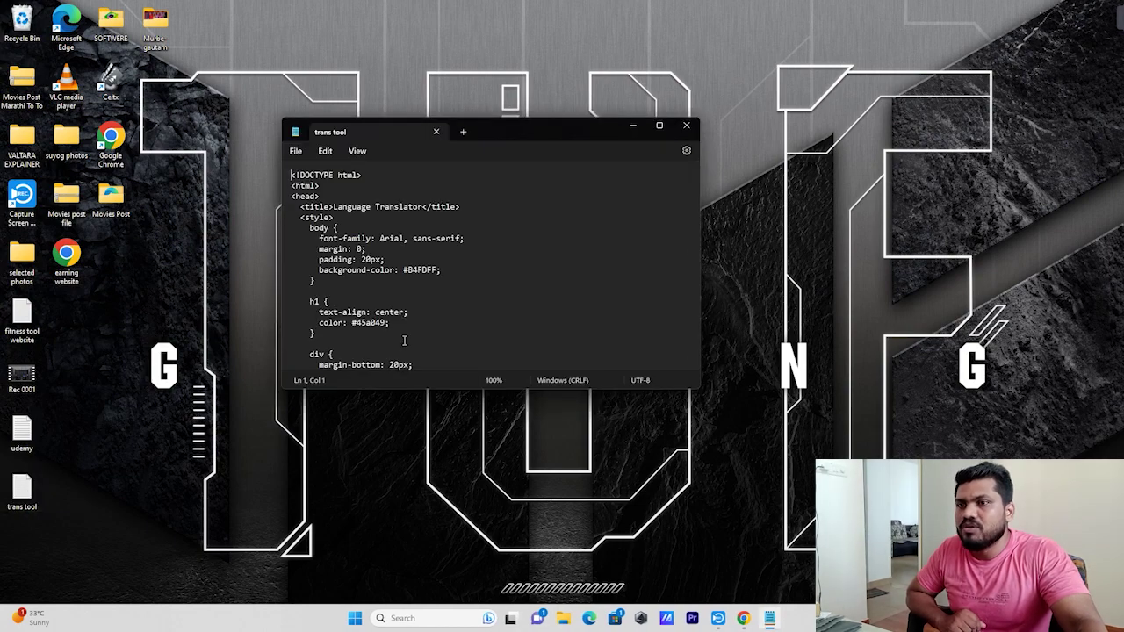
pyautogui.click(479, 240)
pyautogui.hotkey('ctrl', 'a')
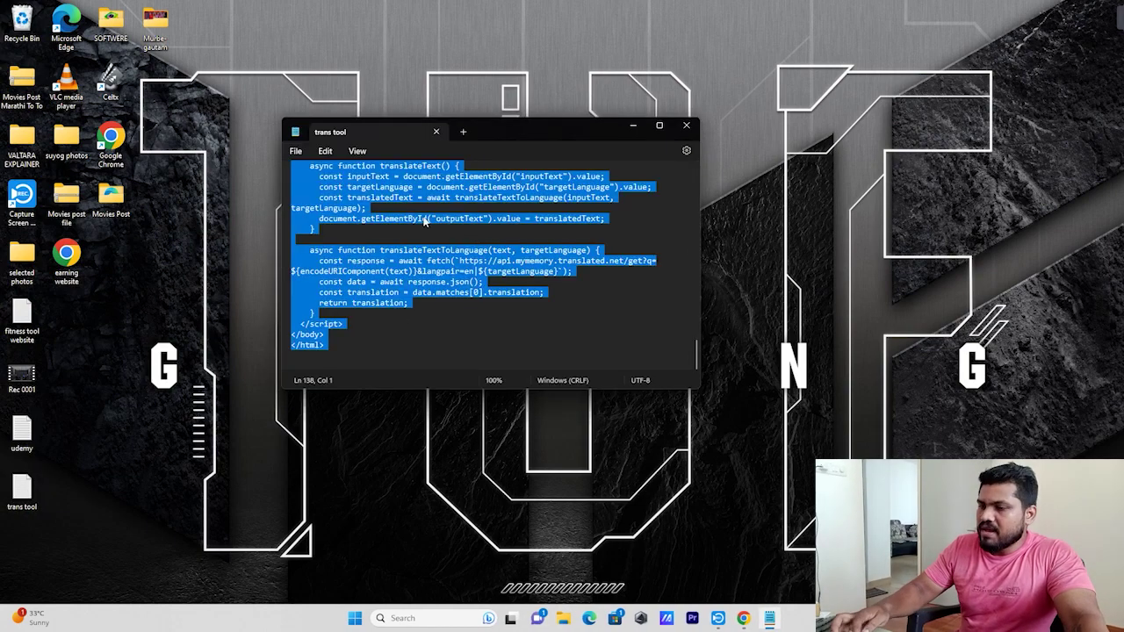
pyautogui.rightClick(395, 181)
pyautogui.click(443, 242)
pyautogui.click(686, 125)
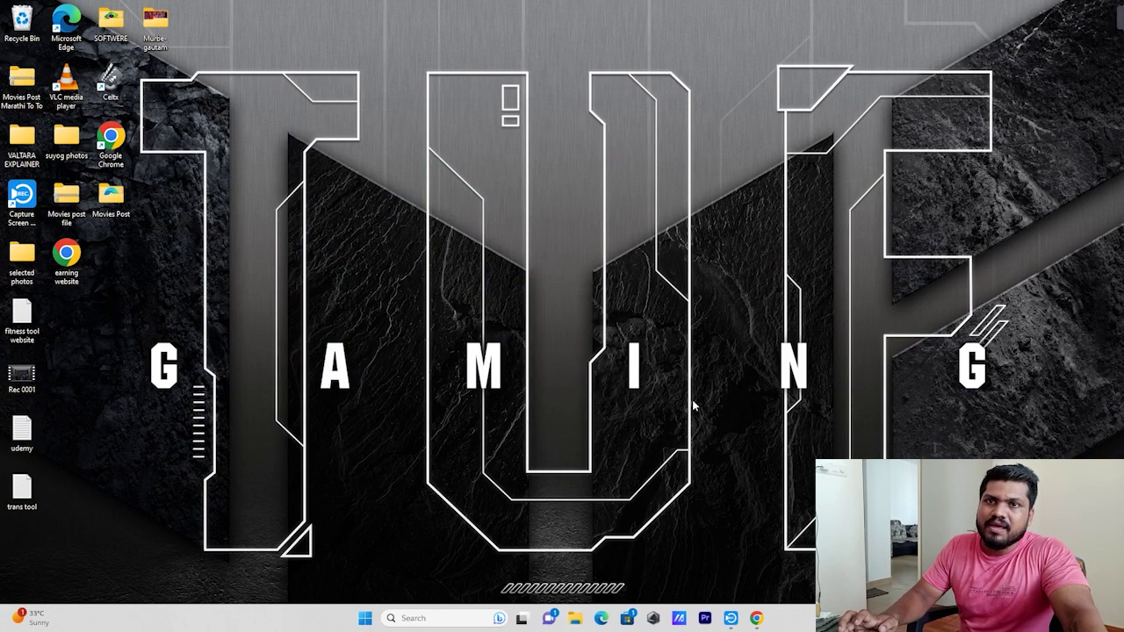
# Paste the copied translator HTML into the empty Classic theme code in Chrome, save it and return to the Theme page
pyautogui.click(756, 619)
pyautogui.rightClick(234, 216)
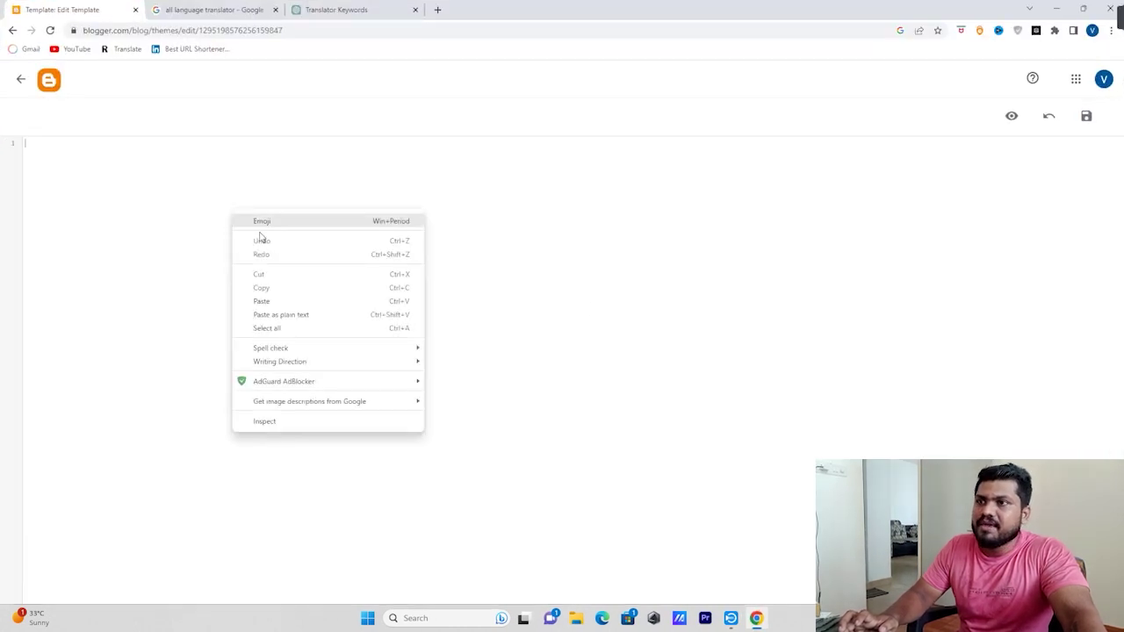
pyautogui.click(262, 301)
pyautogui.scroll(15, 447, 397)
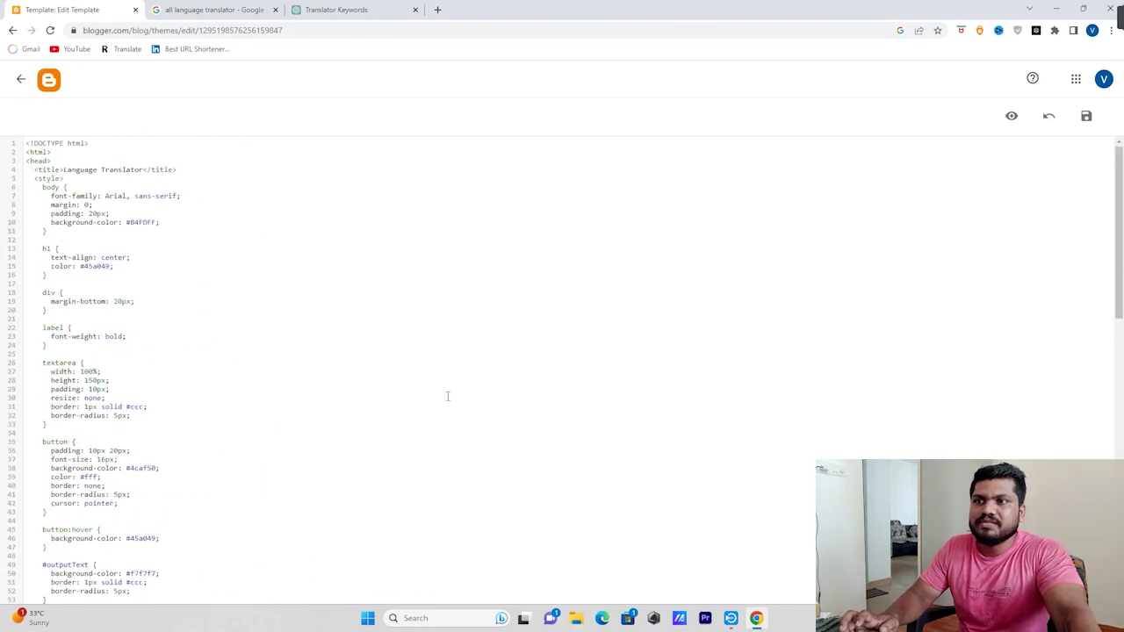
pyautogui.click(1087, 117)
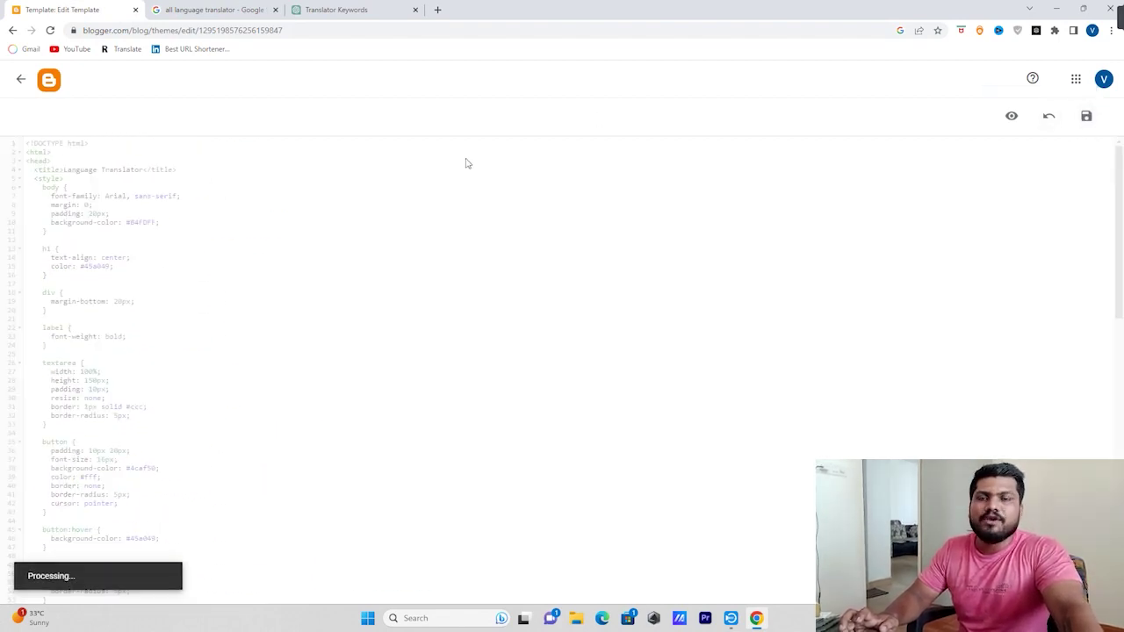
pyautogui.click(21, 79)
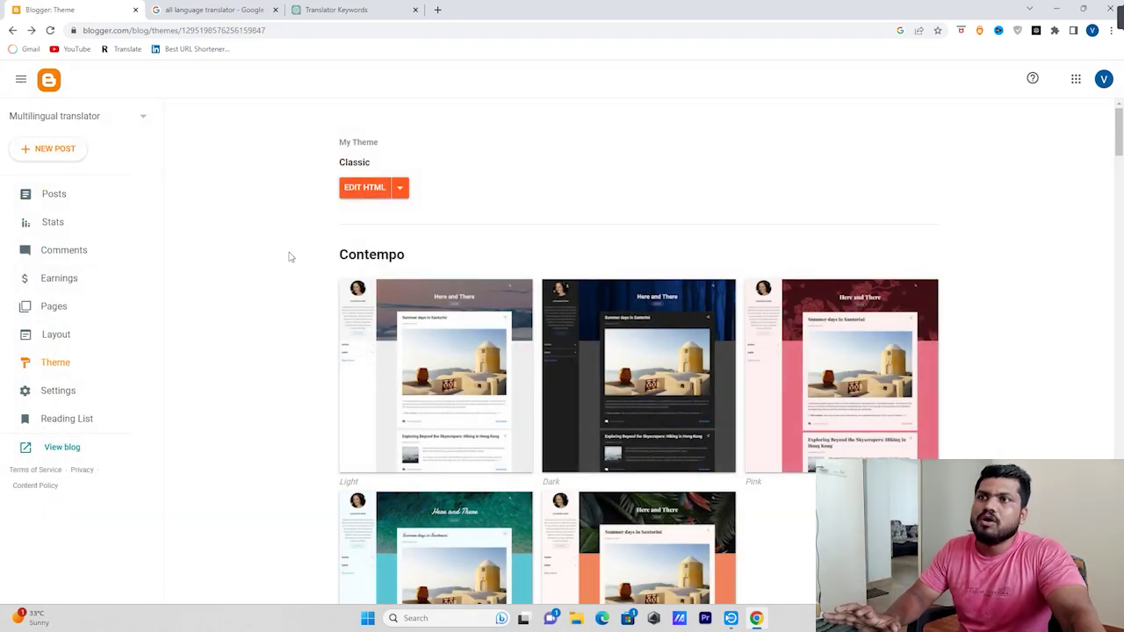
# Open the live Multilingual translator blog and close the "all language translator" search and "Translator Keywords" pages
pyautogui.click(215, 9)
pyautogui.click(97, 10)
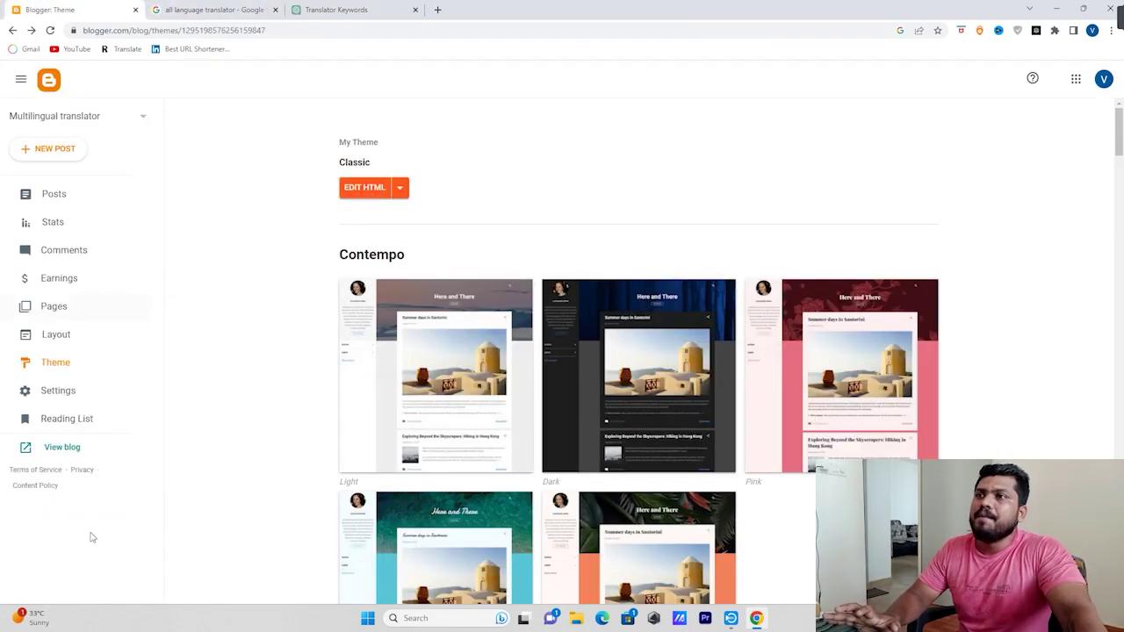
pyautogui.click(63, 447)
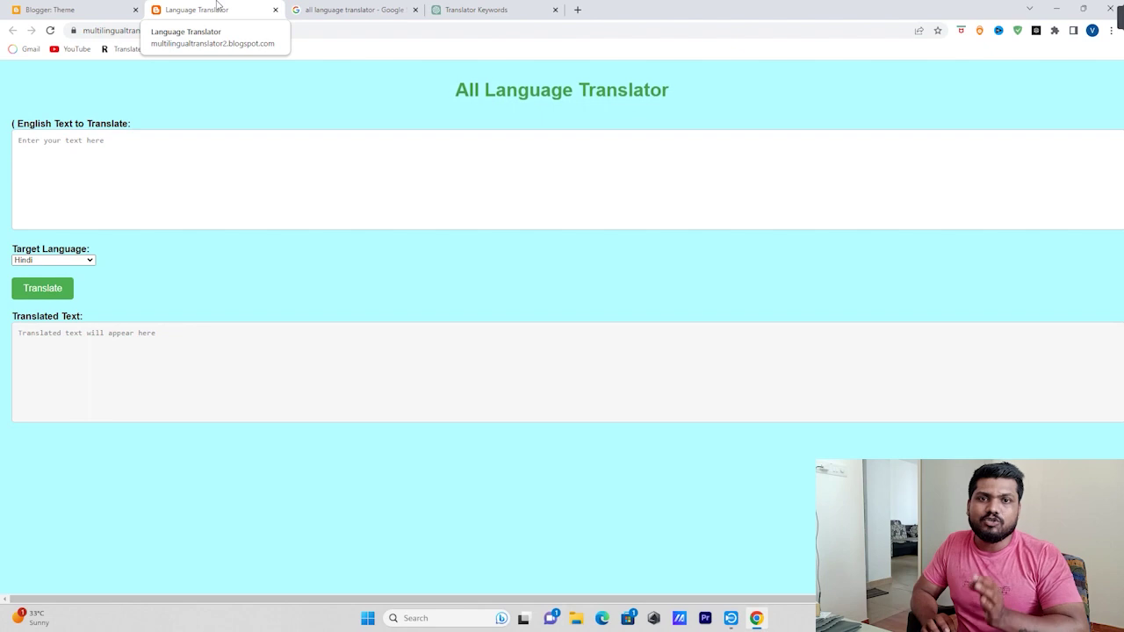
pyautogui.click(415, 9)
pyautogui.click(415, 9)
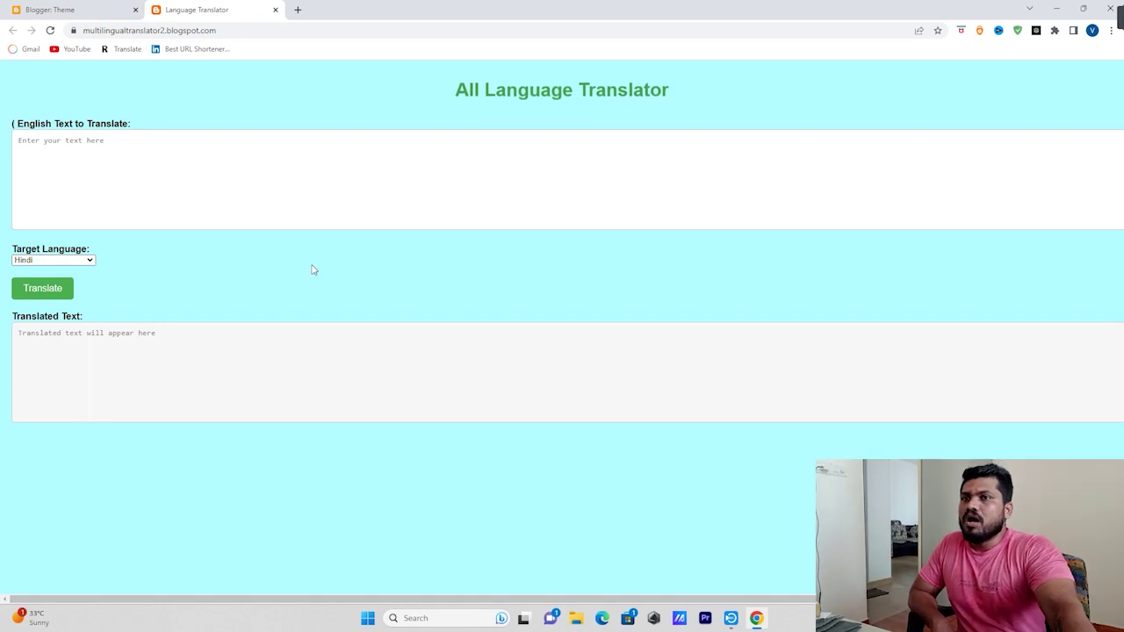
# Enter a short English self-introduction giving a name and the words "i am a youtubers", and translate it into Hindi
pyautogui.click(168, 166)
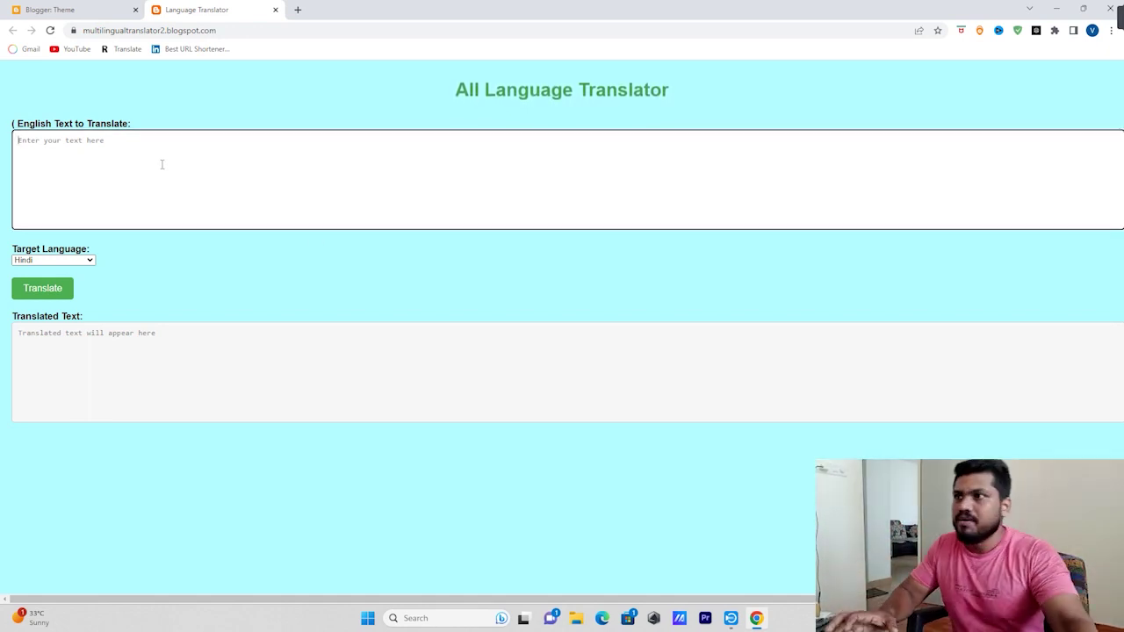
pyautogui.write('my name is valtara i am a youtubers')
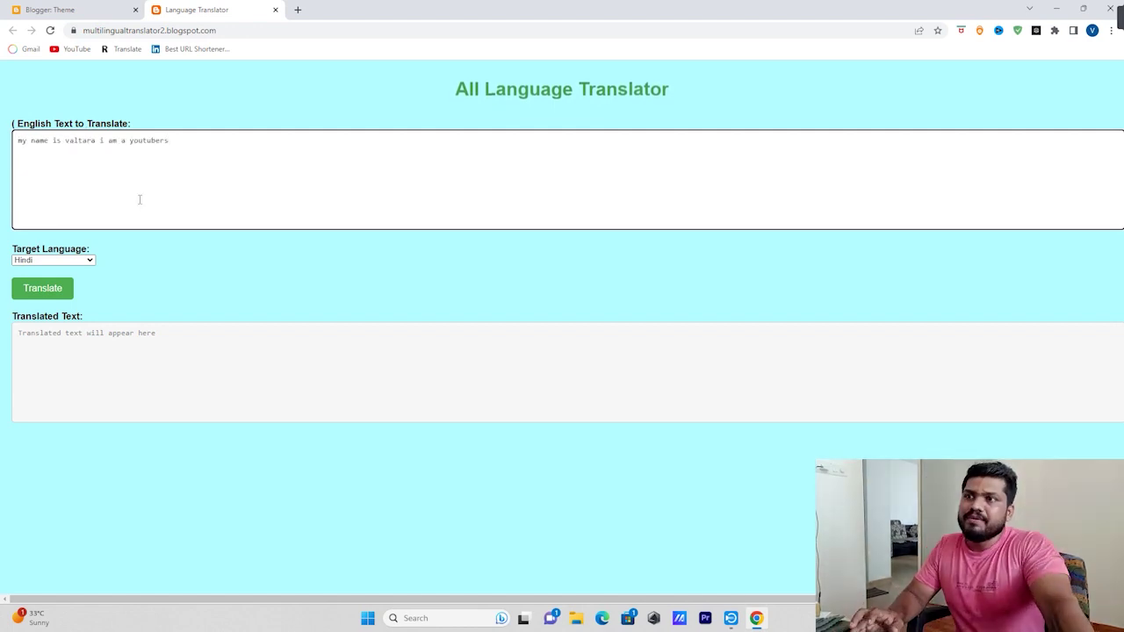
pyautogui.click(53, 292)
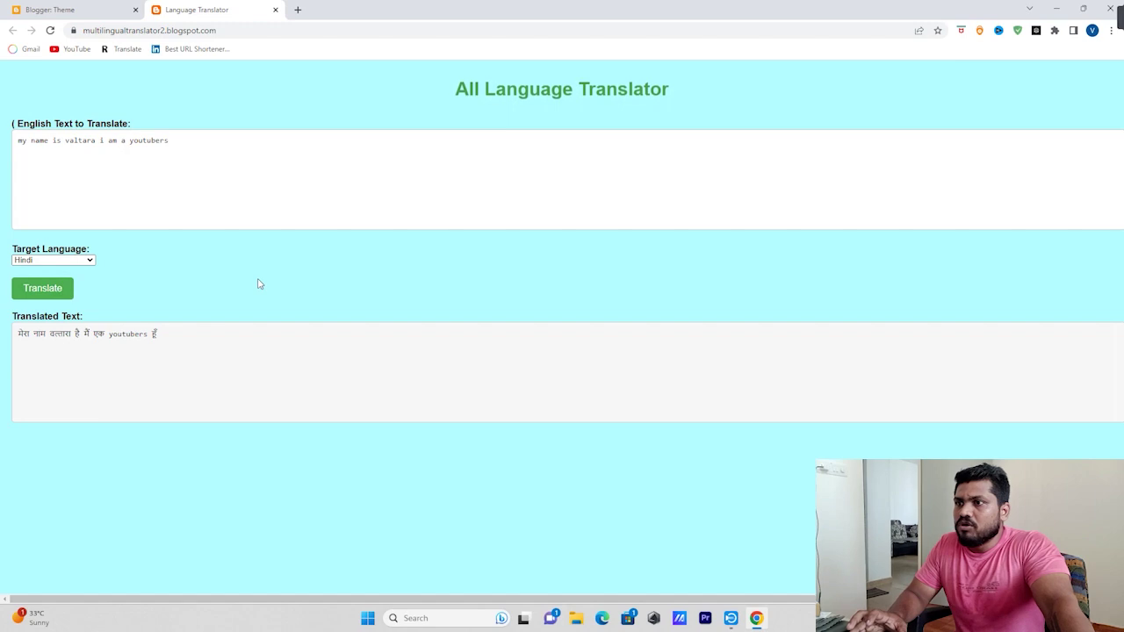